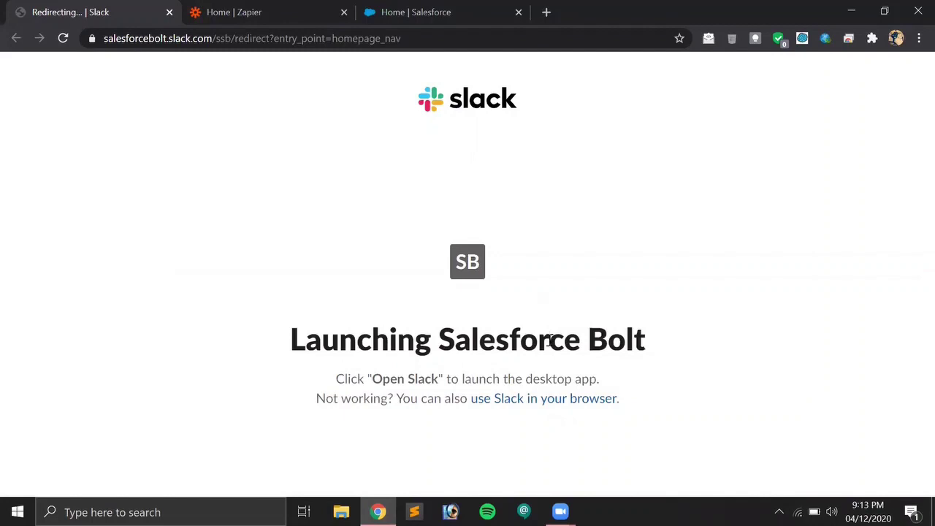
- Open the Slack workspace in the browser and send "Hello how are you !" in the direct message to yourself
{"action": "left_click", "coordinate": [541, 400]}
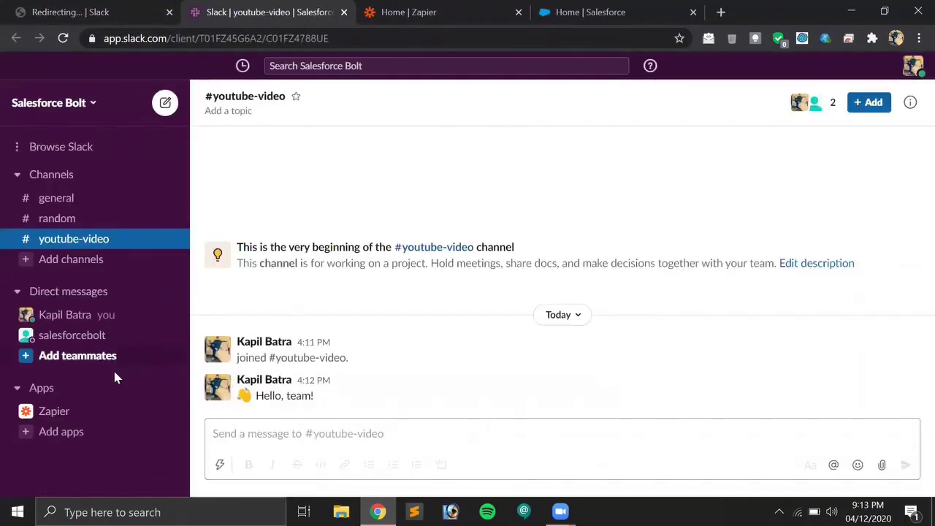
{"action": "left_click", "coordinate": [104, 321]}
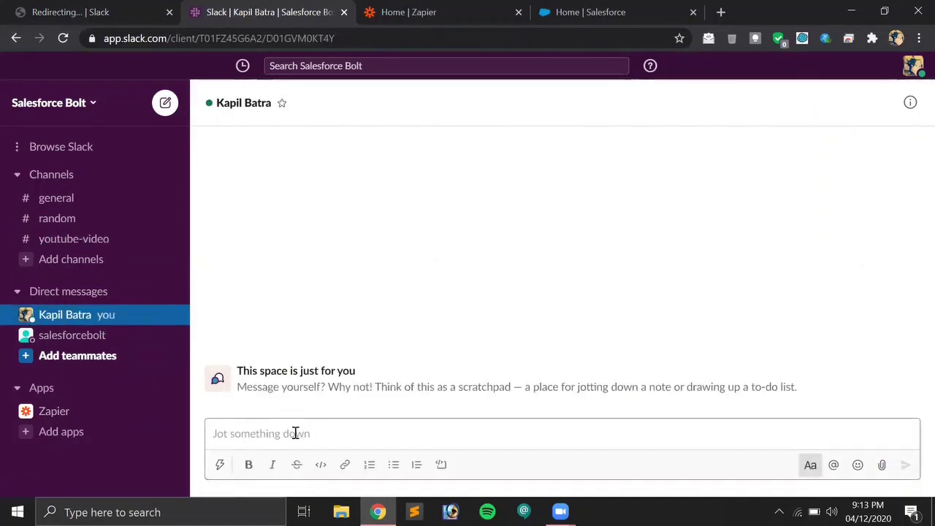
{"action": "type", "text": "Hello how ar"}
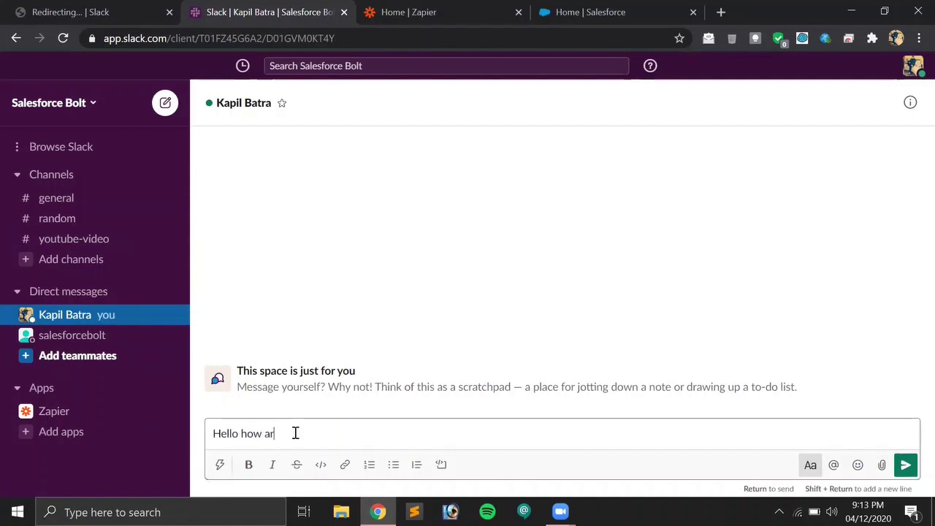
{"action": "type", "text": "e you !"}
{"action": "key", "text": "Return"}
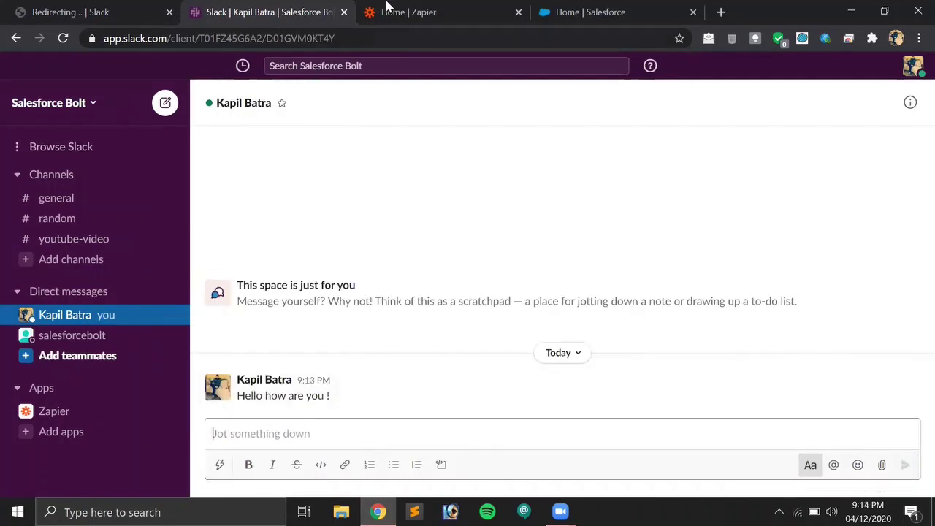
- Switch to Salesforce and create a custom object with both label and plural label set to SlackData
{"action": "left_click", "coordinate": [575, 8]}
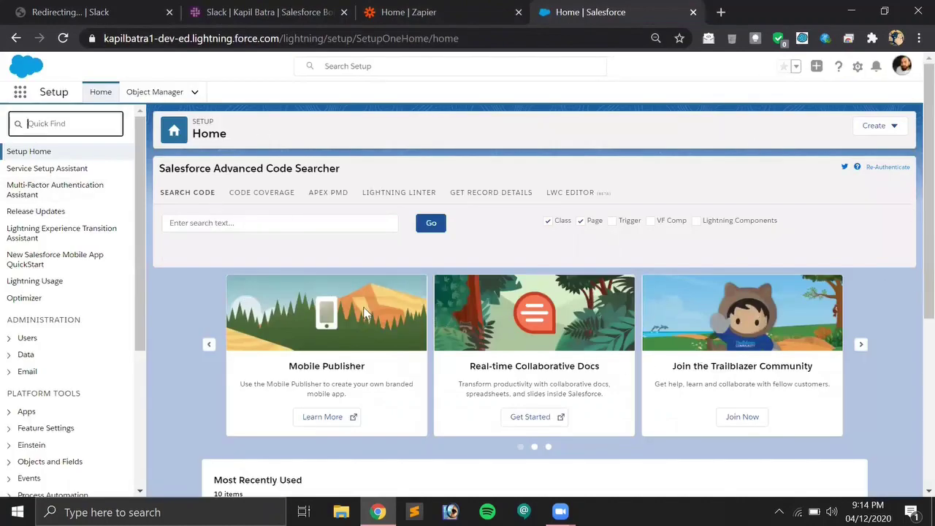
{"action": "left_click", "coordinate": [431, 7]}
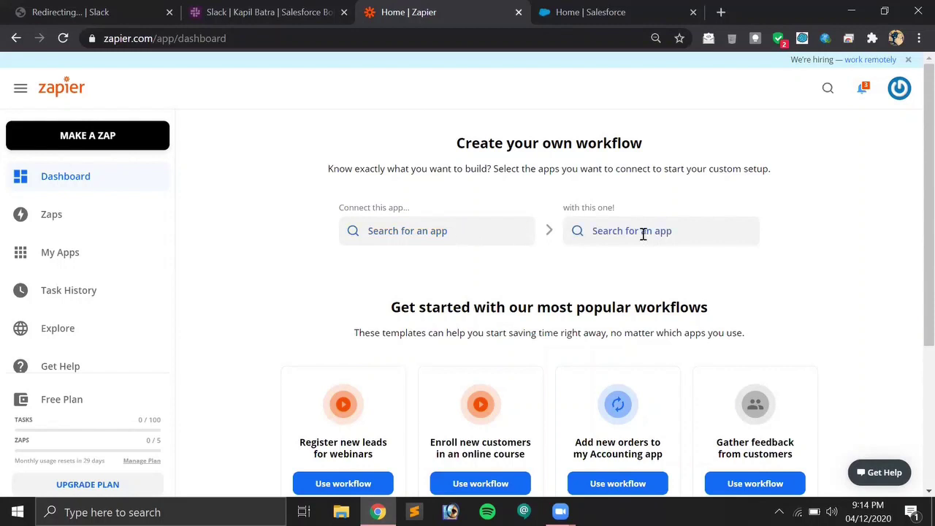
{"action": "left_click", "coordinate": [648, 6]}
{"action": "left_click", "coordinate": [166, 100]}
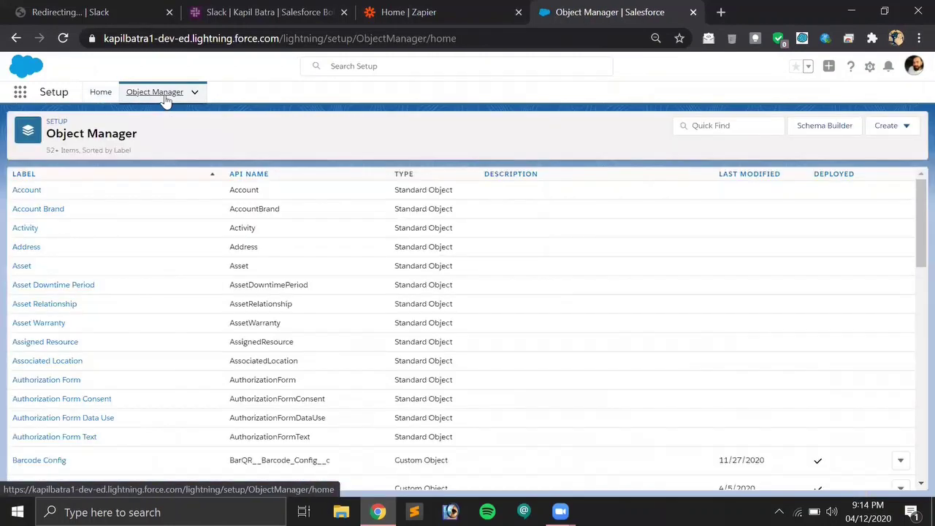
{"action": "left_click", "coordinate": [907, 132]}
{"action": "left_click", "coordinate": [844, 162]}
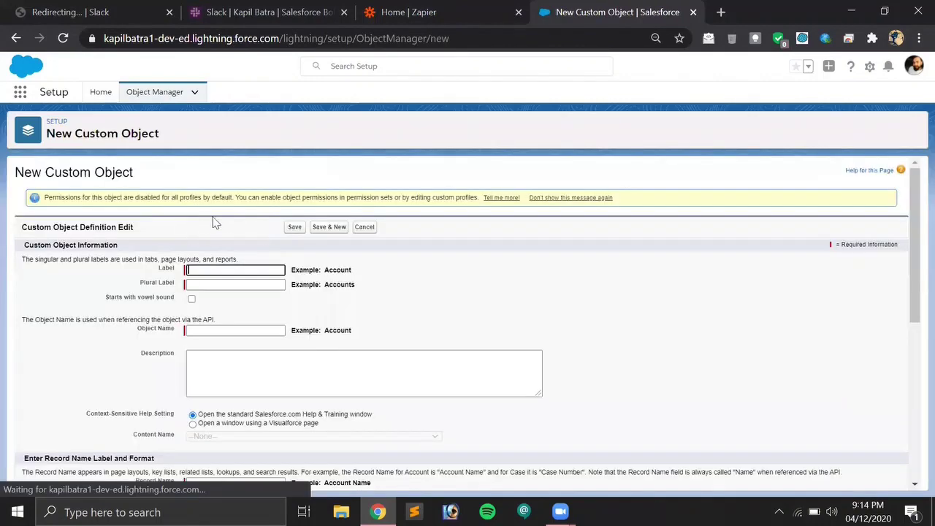
{"action": "type", "text": "S"}
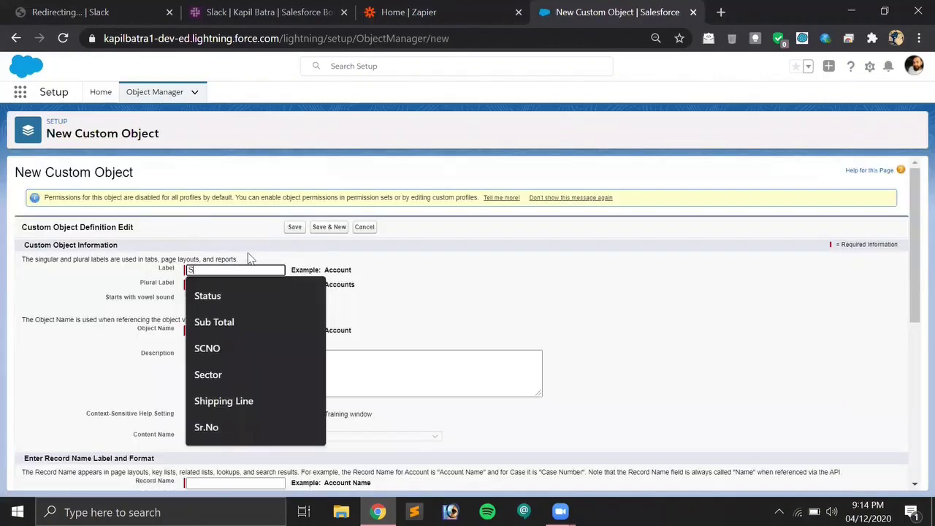
{"action": "key", "text": "Escape"}
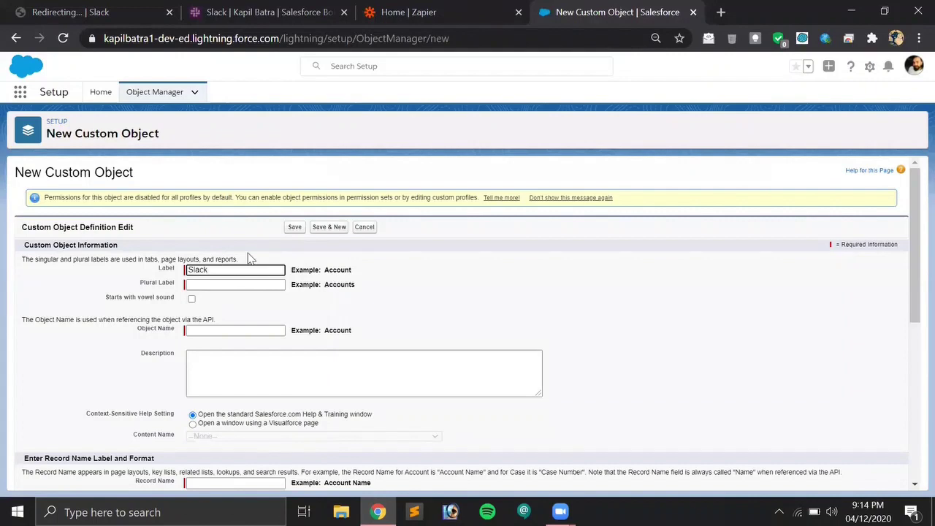
{"action": "key", "text": "Tab"}
{"action": "type", "text": "Sla"}
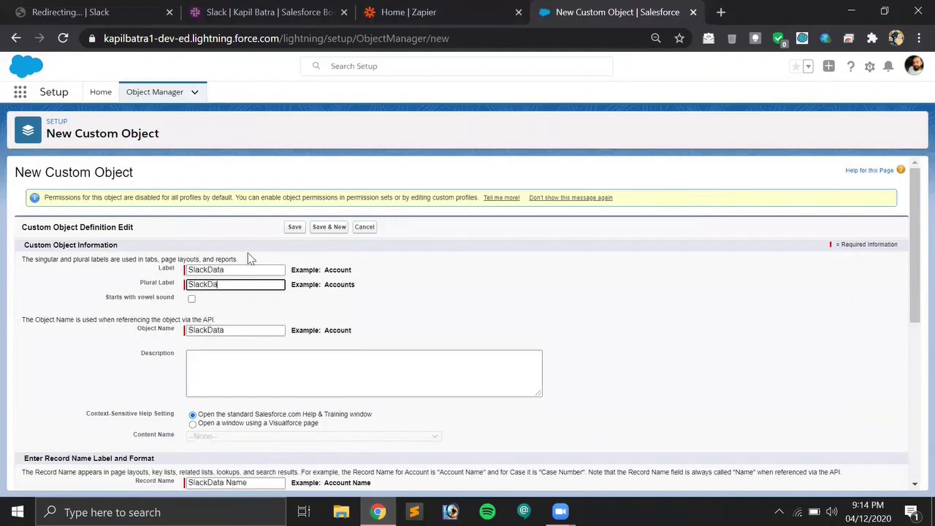
{"action": "scroll", "coordinate": [296, 328], "scroll_direction": "down", "scroll_amount": 3}
{"action": "scroll", "coordinate": [298, 332], "scroll_direction": "up", "scroll_amount": 3}
{"action": "left_click", "coordinate": [294, 228]}
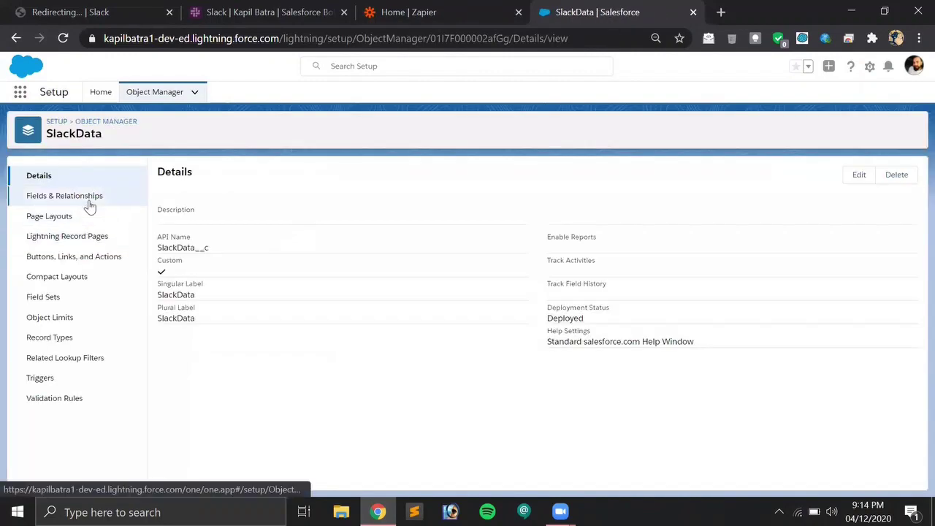
- Define a new Email custom field on the SlackData object with the label and field name UserEmail
{"action": "left_click", "coordinate": [91, 203]}
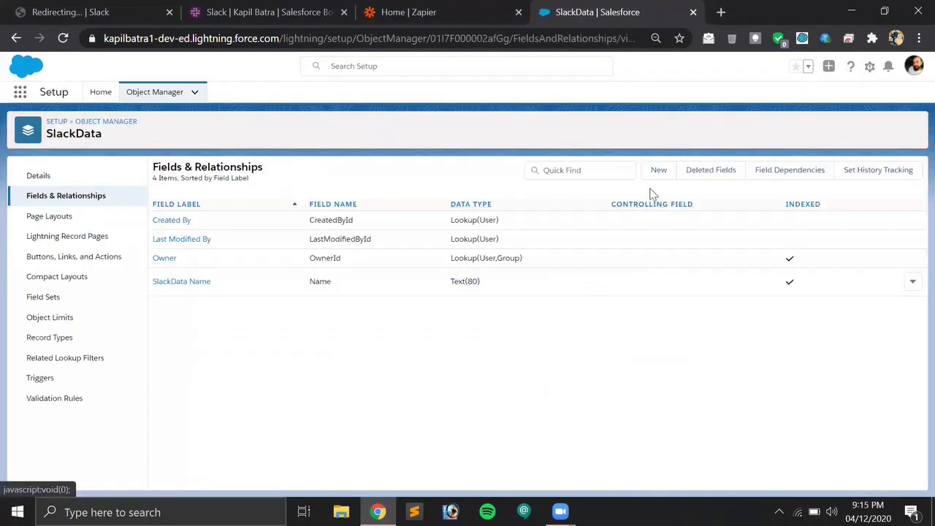
{"action": "left_click", "coordinate": [658, 171]}
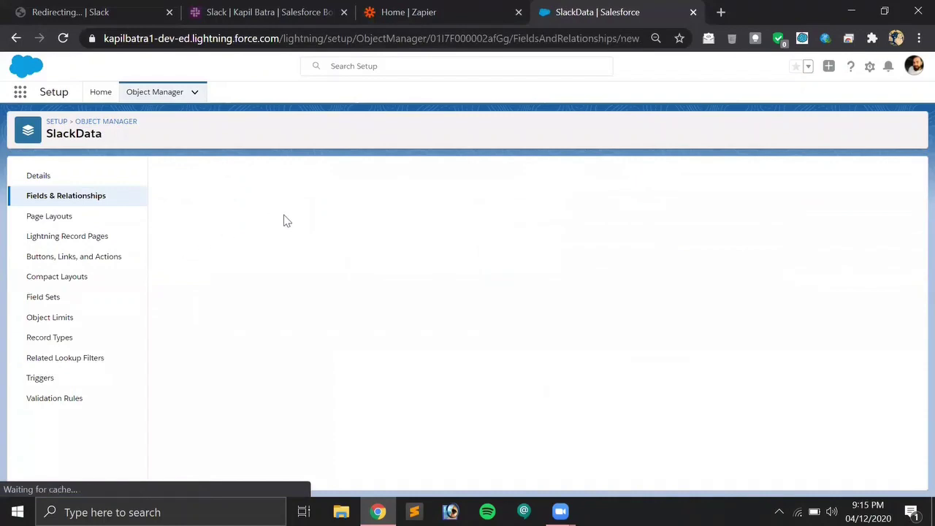
{"action": "scroll", "coordinate": [252, 258], "scroll_direction": "down", "scroll_amount": 5}
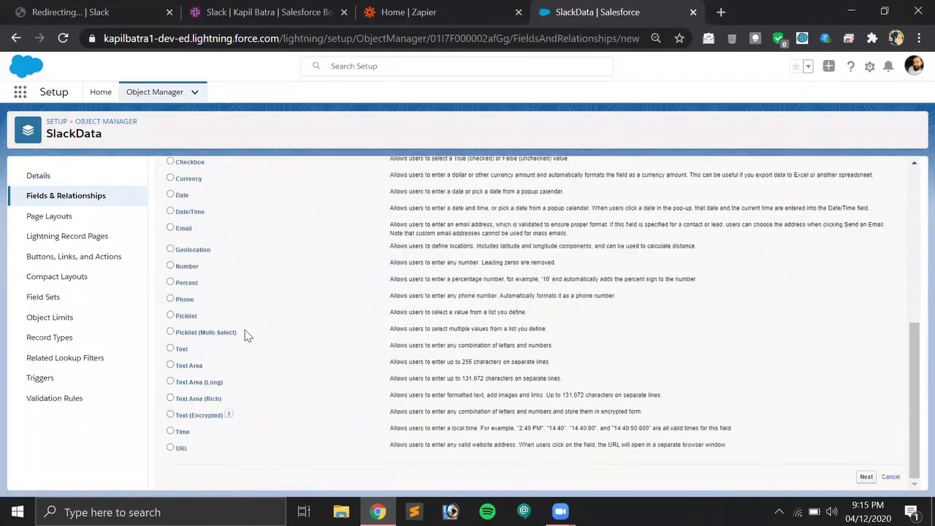
{"action": "left_click", "coordinate": [181, 229]}
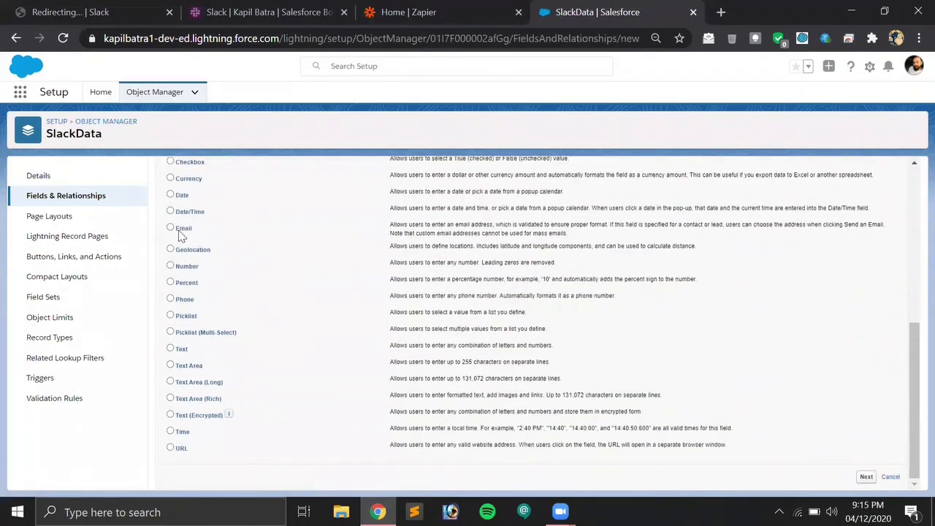
{"action": "left_click", "coordinate": [866, 477]}
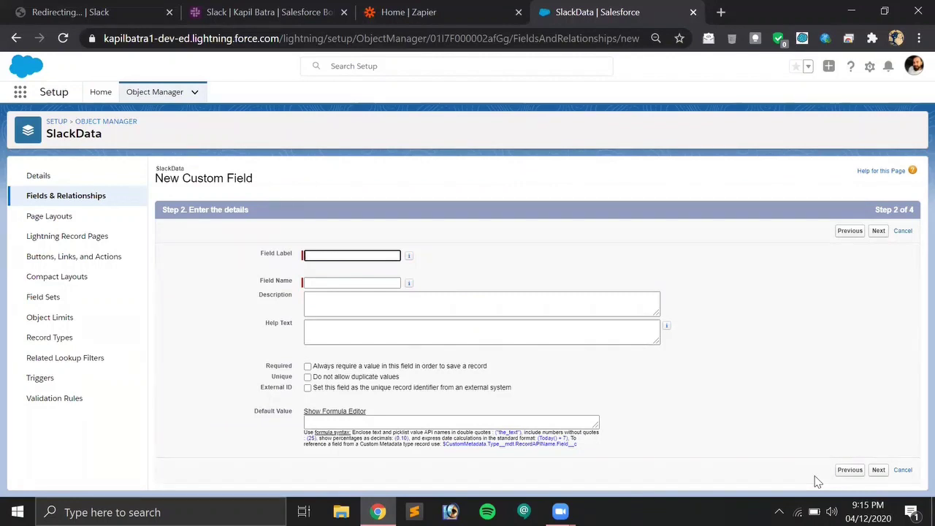
{"action": "type", "text": "UserEmail"}
{"action": "key", "text": "Tab"}
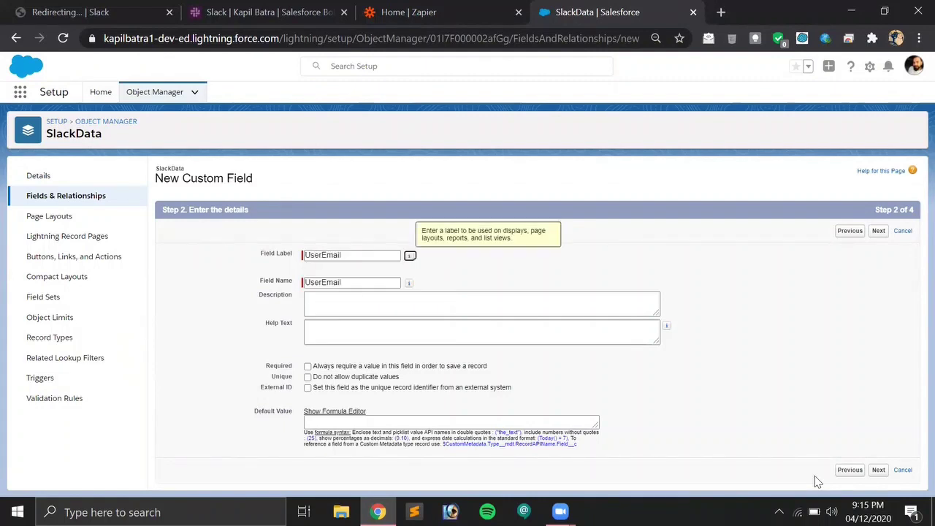
{"action": "key", "text": "Tab"}
{"action": "key", "text": "Tab"}
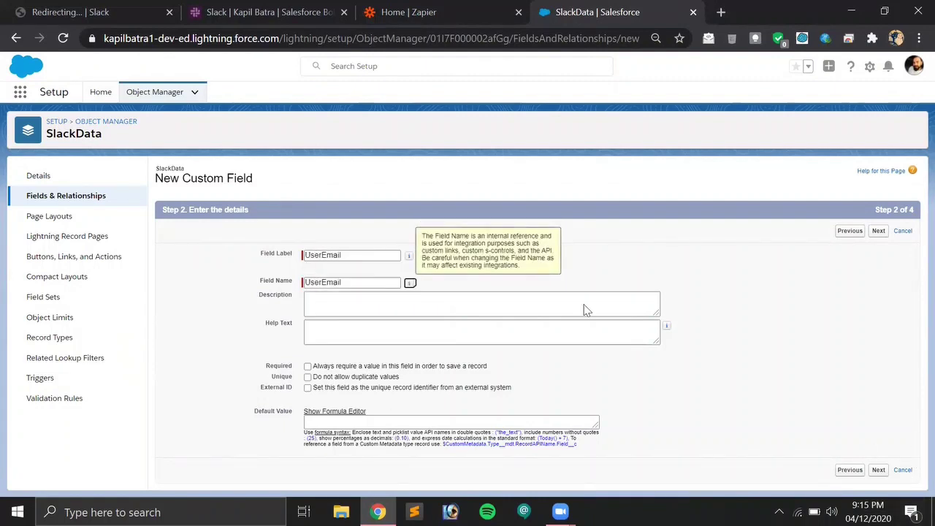
{"action": "left_click", "coordinate": [882, 235]}
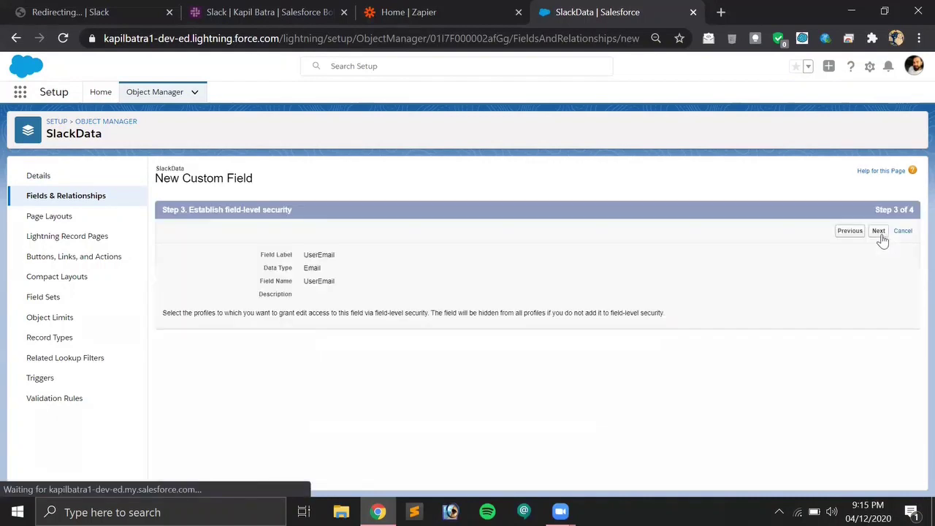
- Make the UserEmail field visible to all profiles, then save it on the SlackData Layout and start another field
{"action": "left_click", "coordinate": [655, 330]}
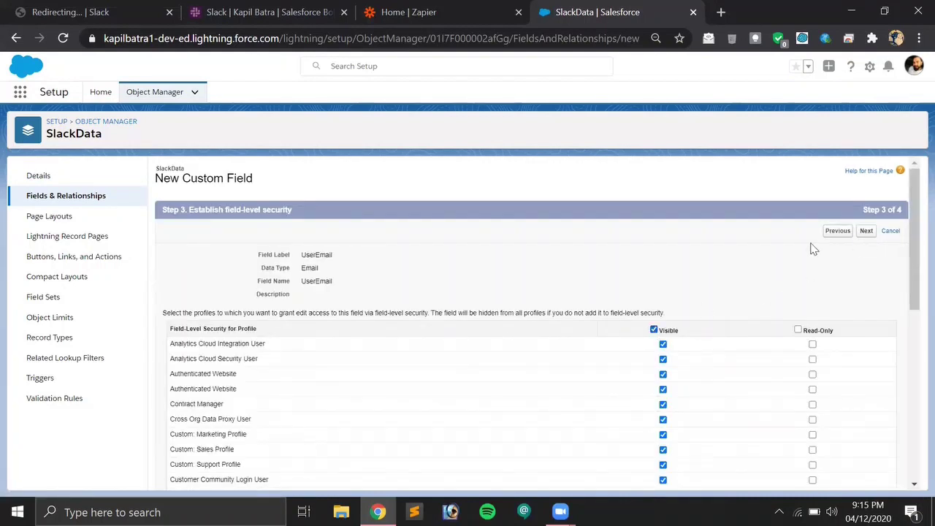
{"action": "left_click", "coordinate": [866, 231]}
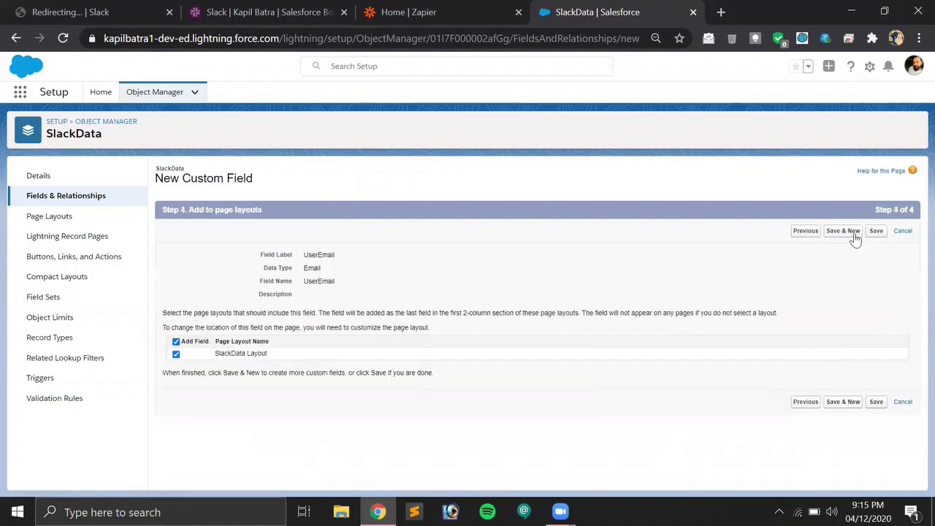
{"action": "left_click", "coordinate": [847, 234]}
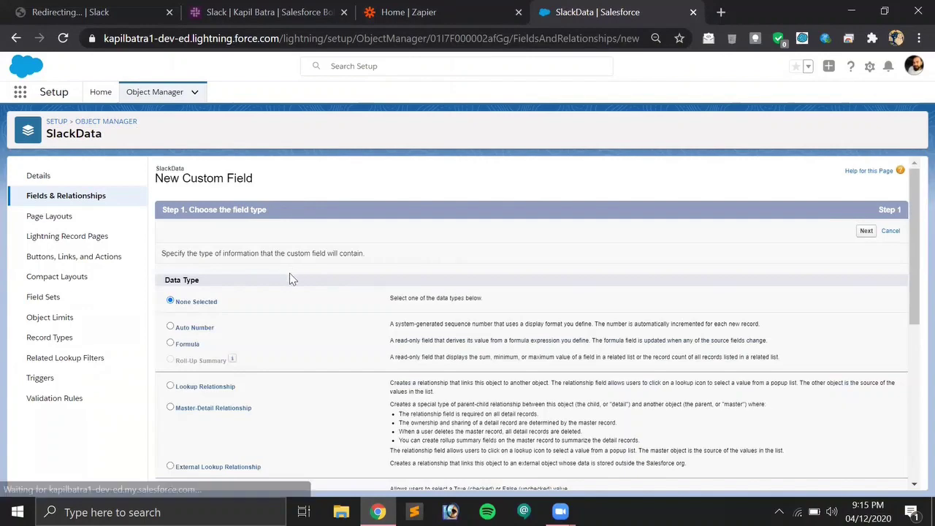
- Create a Text Area custom field labelled UserChat on the SlackData object and save it on the SlackData Layout
{"action": "scroll", "coordinate": [298, 363], "scroll_direction": "down", "scroll_amount": 5}
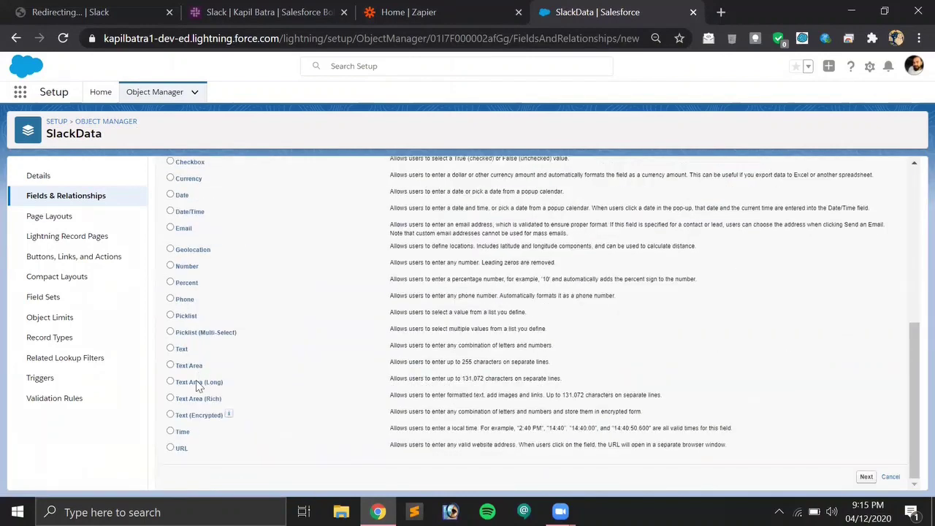
{"action": "left_click", "coordinate": [866, 479]}
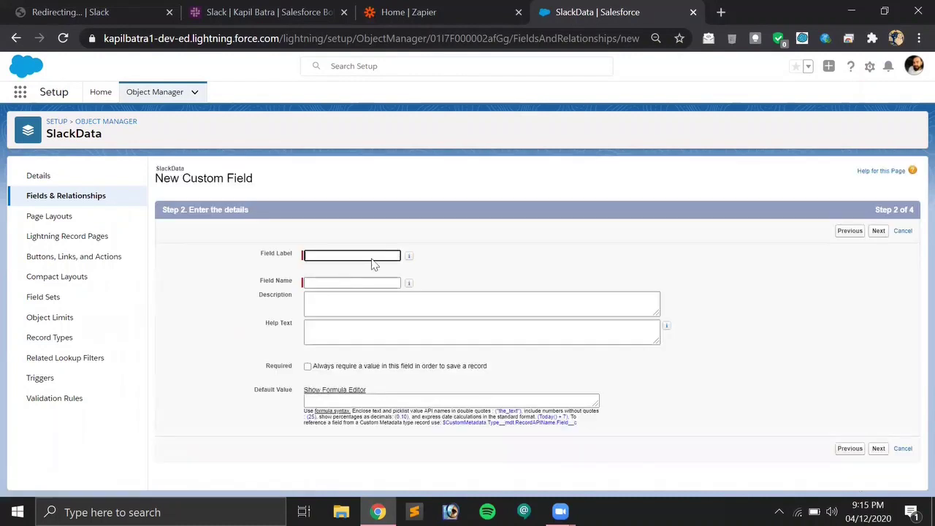
{"action": "type", "text": "User"}
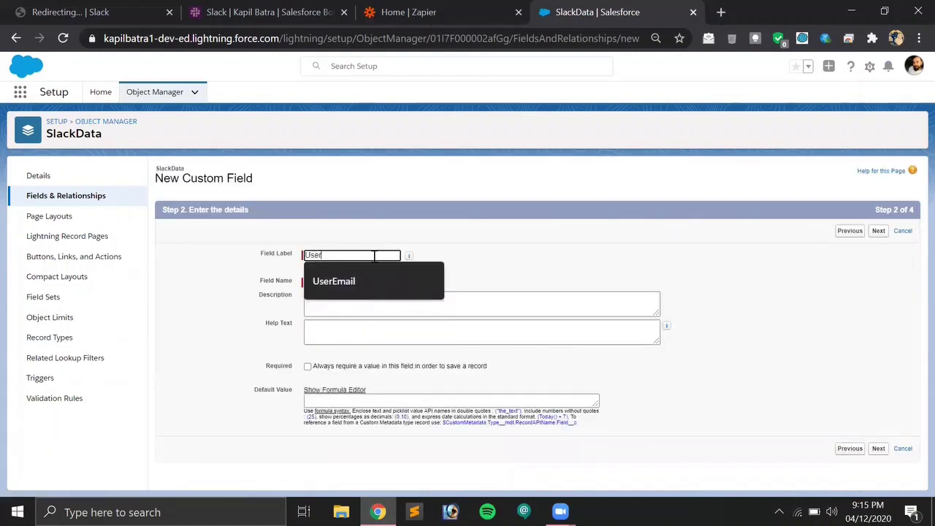
{"action": "type", "text": "Chat"}
{"action": "key", "text": "Tab"}
{"action": "key", "text": "Tab"}
{"action": "key", "text": "Tab"}
{"action": "key", "text": "Tab"}
{"action": "key", "text": "Tab"}
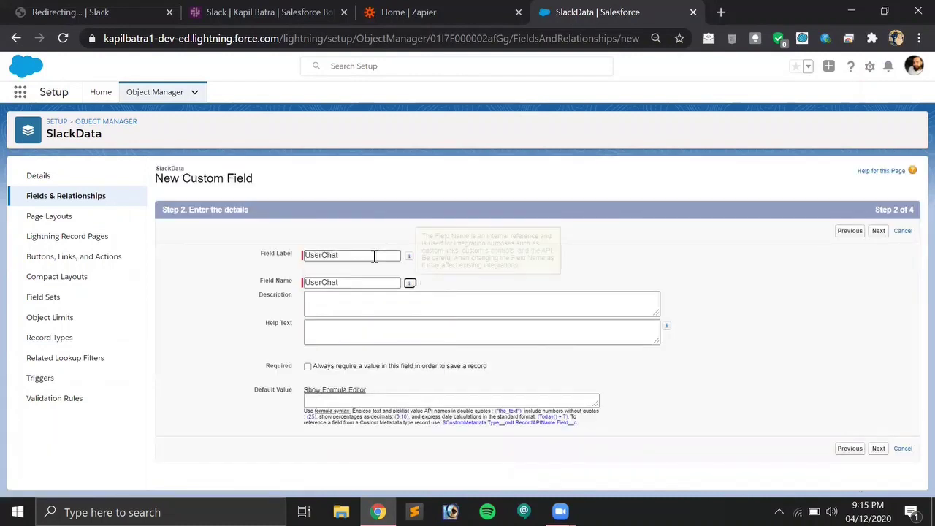
{"action": "left_click", "coordinate": [880, 231]}
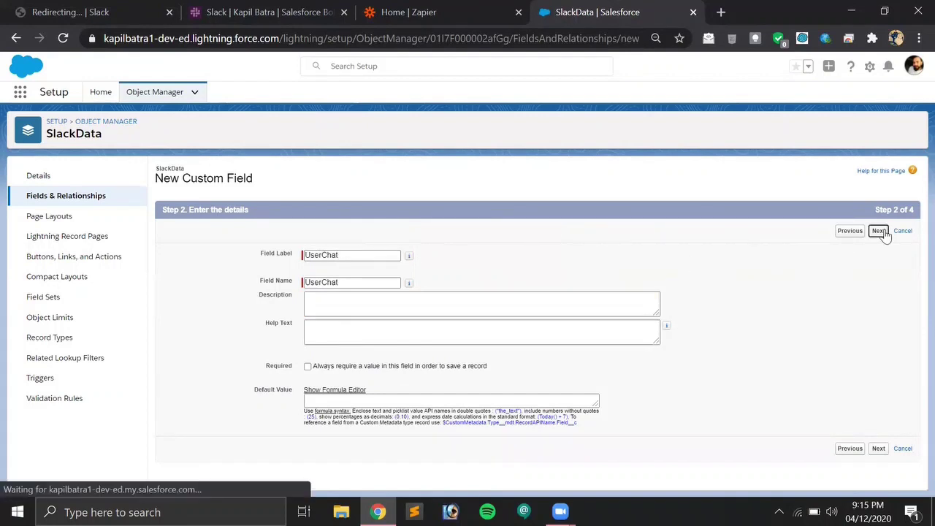
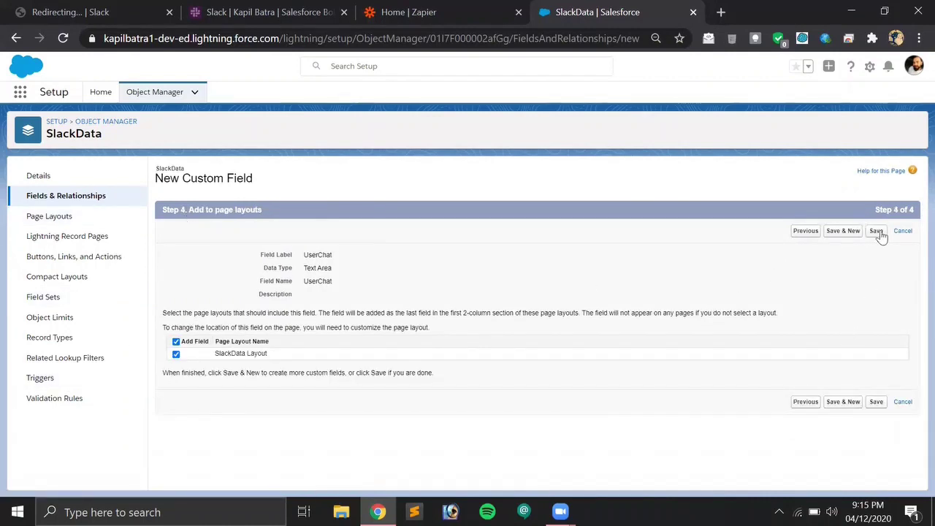
{"action": "left_click", "coordinate": [879, 233]}
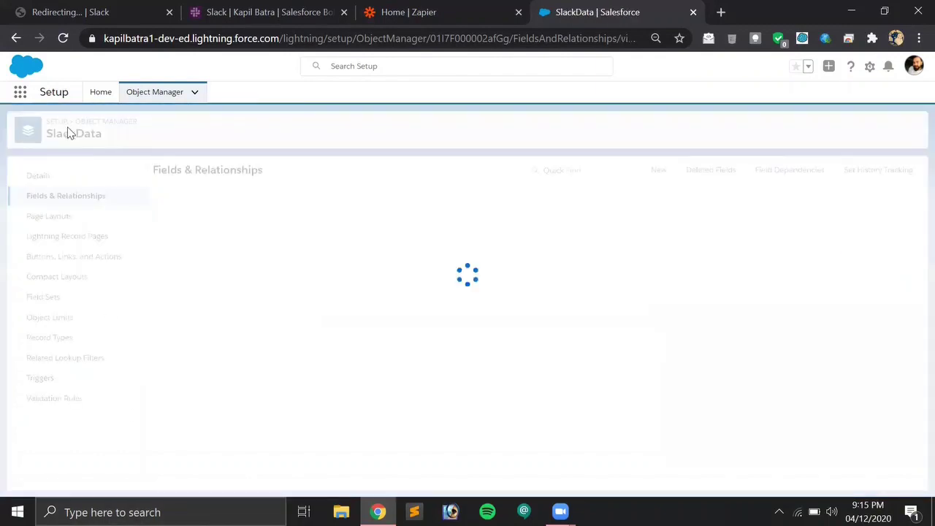
- Start a new custom object tab in Salesforce Setup for the SlackData object with the Airplane tab style
{"action": "left_click", "coordinate": [100, 93]}
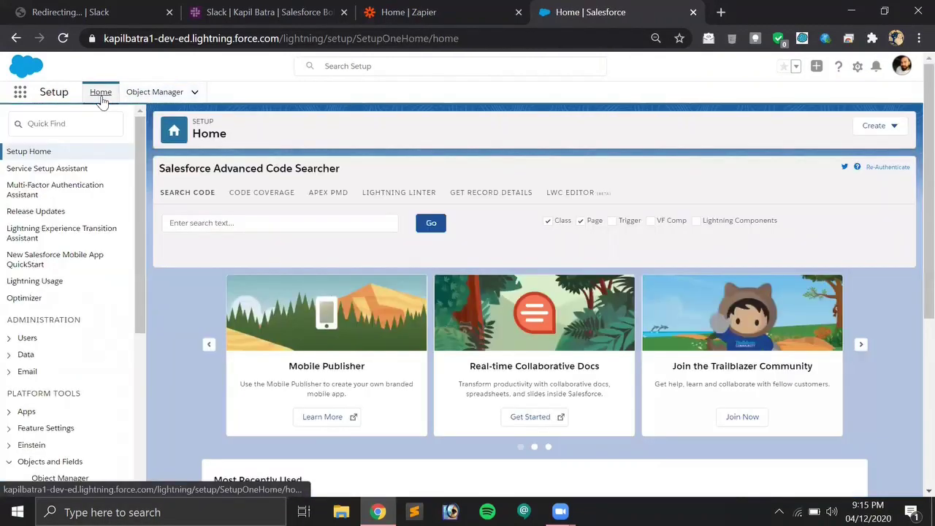
{"action": "left_click", "coordinate": [72, 124]}
{"action": "type", "text": "tab"}
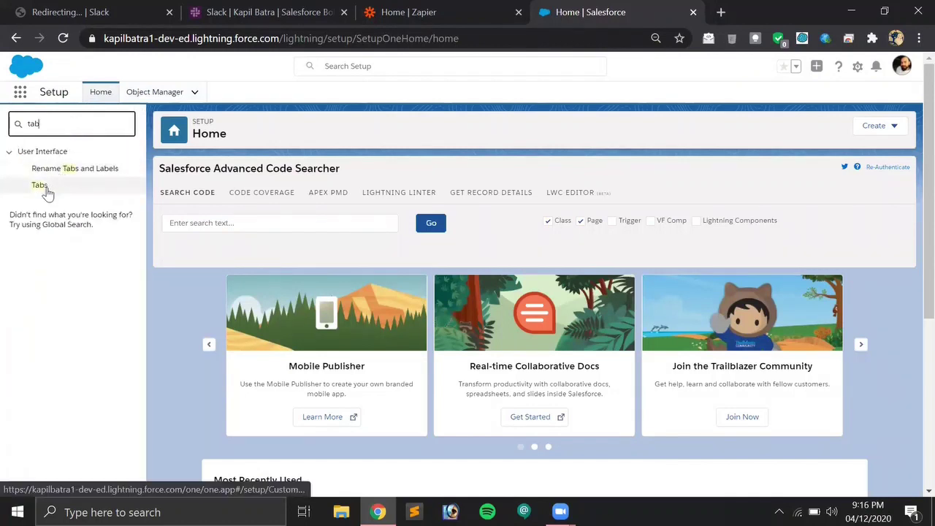
{"action": "left_click", "coordinate": [38, 187]}
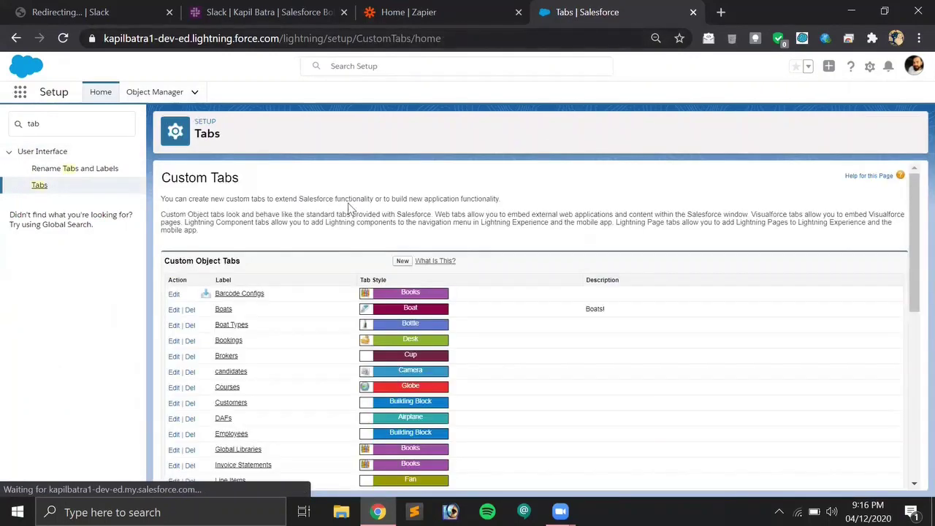
{"action": "left_click", "coordinate": [402, 260]}
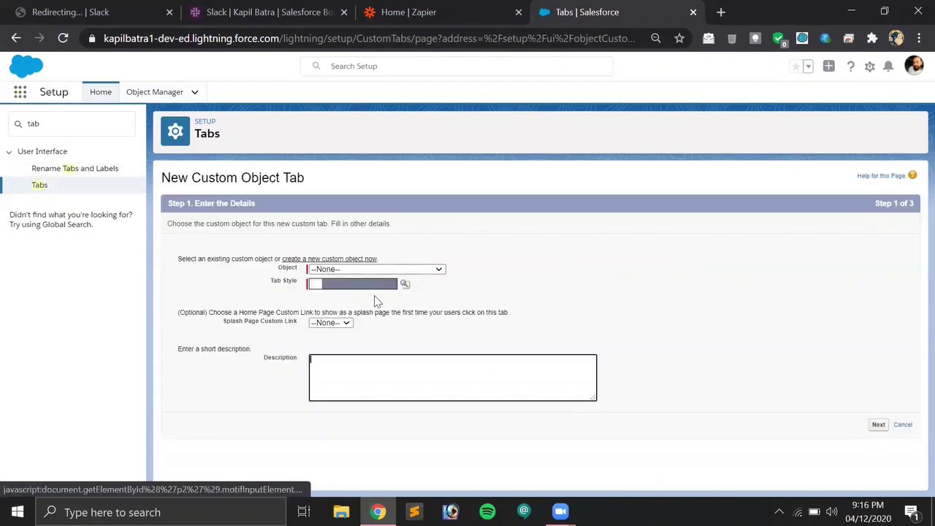
{"action": "left_click", "coordinate": [418, 269]}
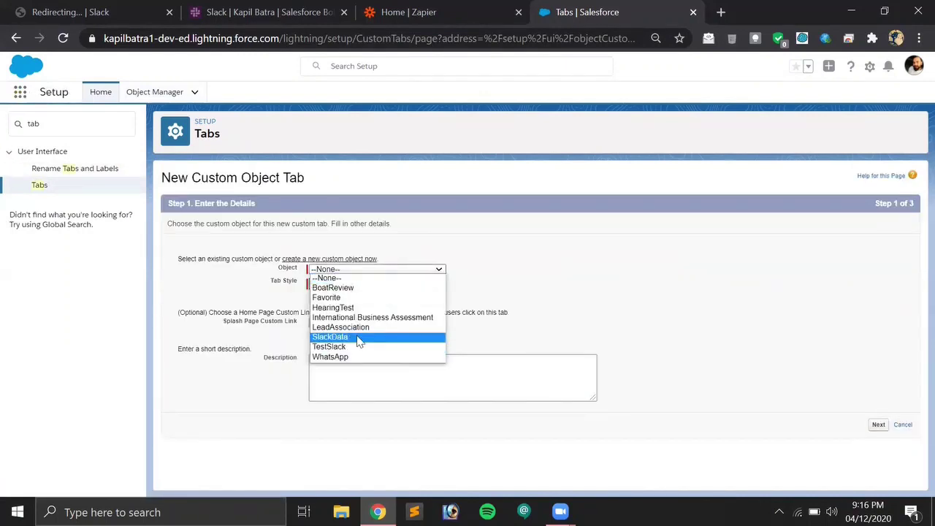
{"action": "left_click", "coordinate": [359, 337]}
{"action": "left_click", "coordinate": [405, 286]}
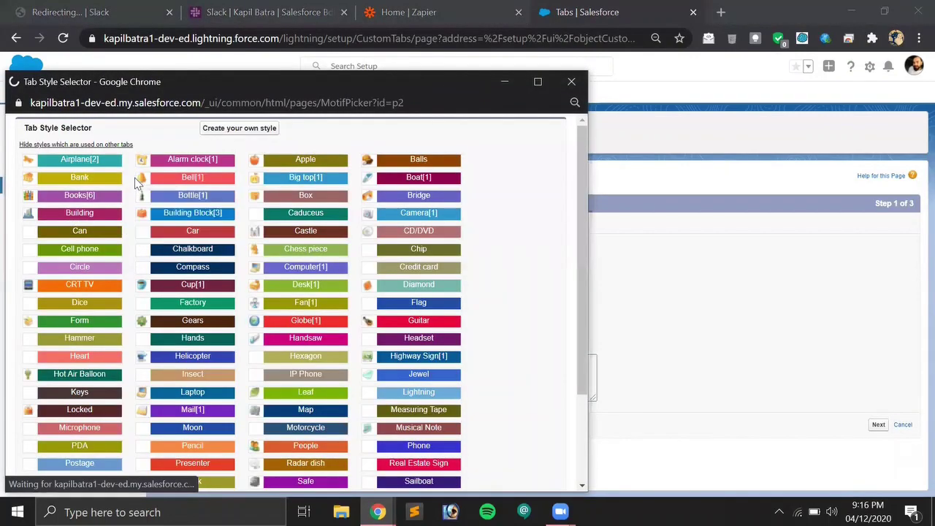
{"action": "left_click", "coordinate": [82, 160]}
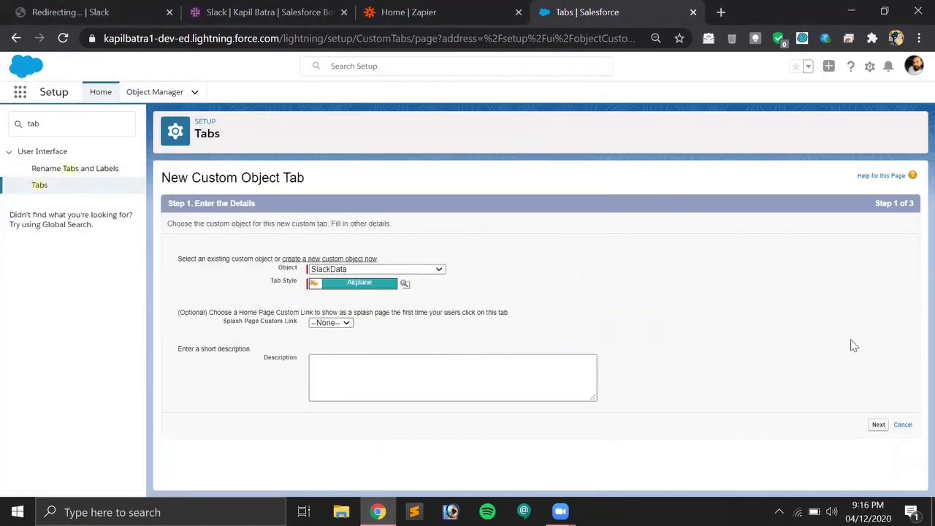
- Keep the tab Default On for all profiles and included in all custom apps, then save it
{"action": "left_click", "coordinate": [879, 425]}
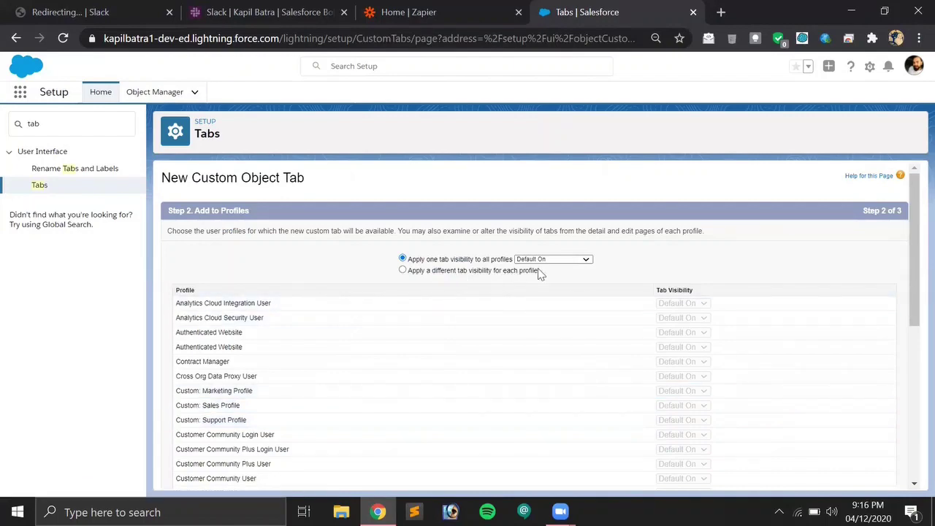
{"action": "scroll", "coordinate": [775, 271], "scroll_direction": "down", "scroll_amount": 10}
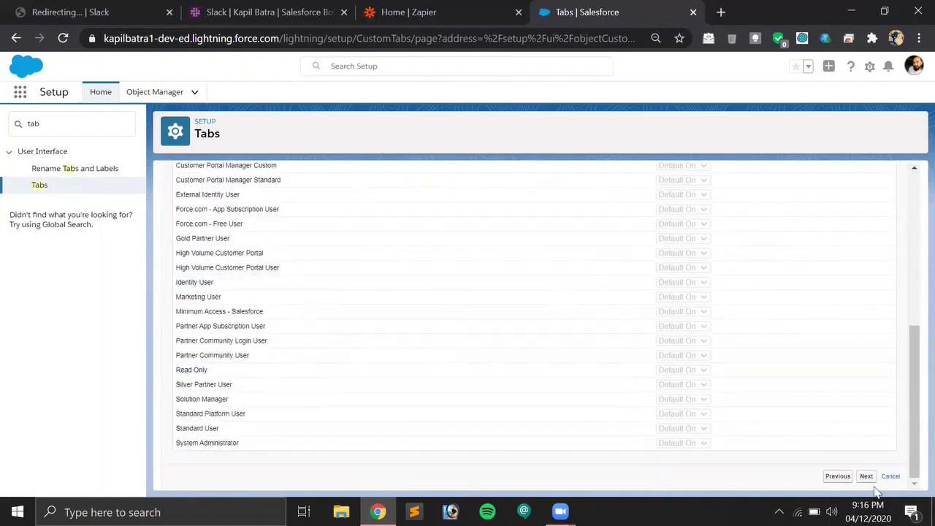
{"action": "left_click", "coordinate": [866, 476]}
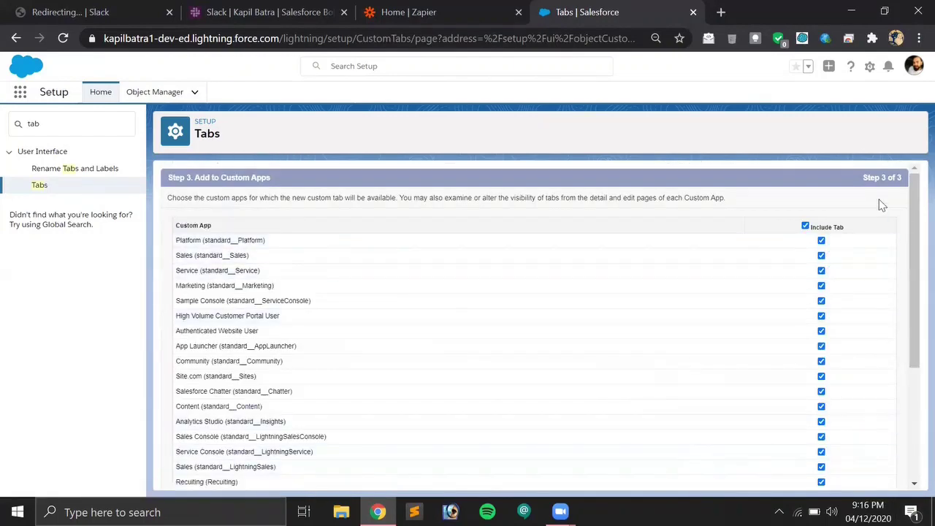
{"action": "scroll", "coordinate": [844, 319], "scroll_direction": "down", "scroll_amount": 3}
{"action": "scroll", "coordinate": [844, 320], "scroll_direction": "down", "scroll_amount": 3}
{"action": "left_click", "coordinate": [864, 476]}
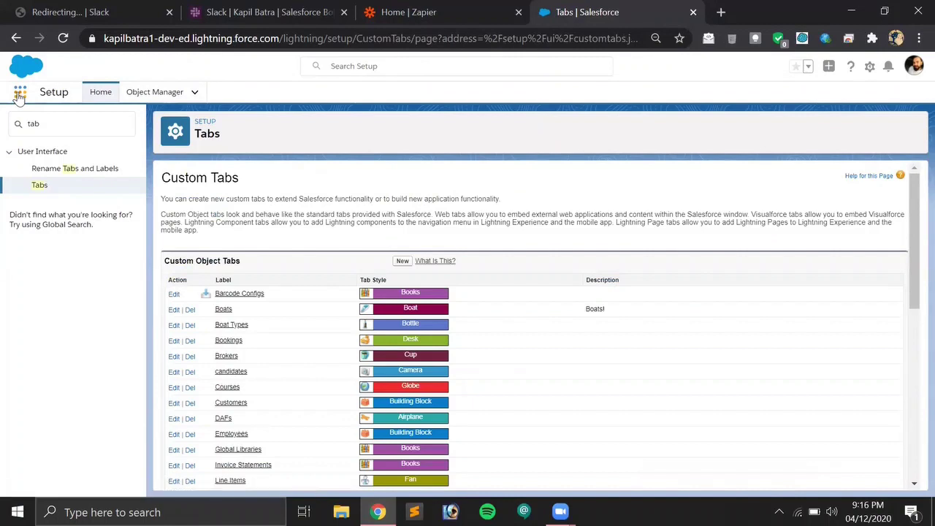
- Open the SlackData tab in the Sales app and show its All list view
{"action": "left_click", "coordinate": [20, 93]}
{"action": "type", "text": "sales"}
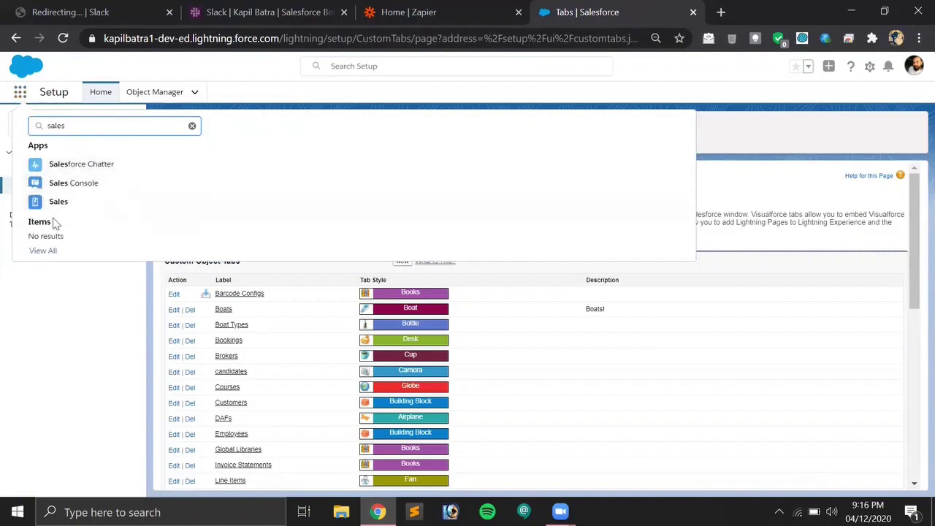
{"action": "left_click", "coordinate": [68, 209]}
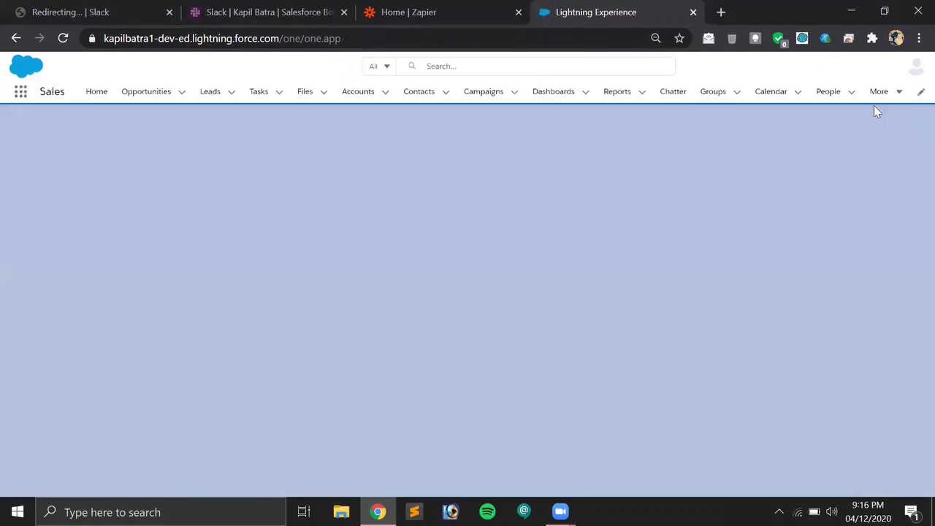
{"action": "left_click", "coordinate": [893, 96]}
{"action": "scroll", "coordinate": [867, 188], "scroll_direction": "down", "scroll_amount": 2}
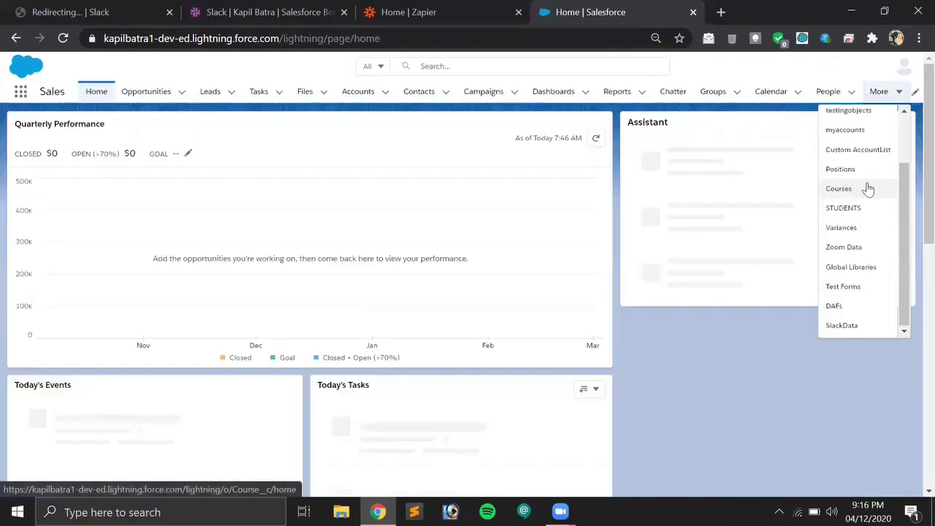
{"action": "left_click", "coordinate": [840, 327]}
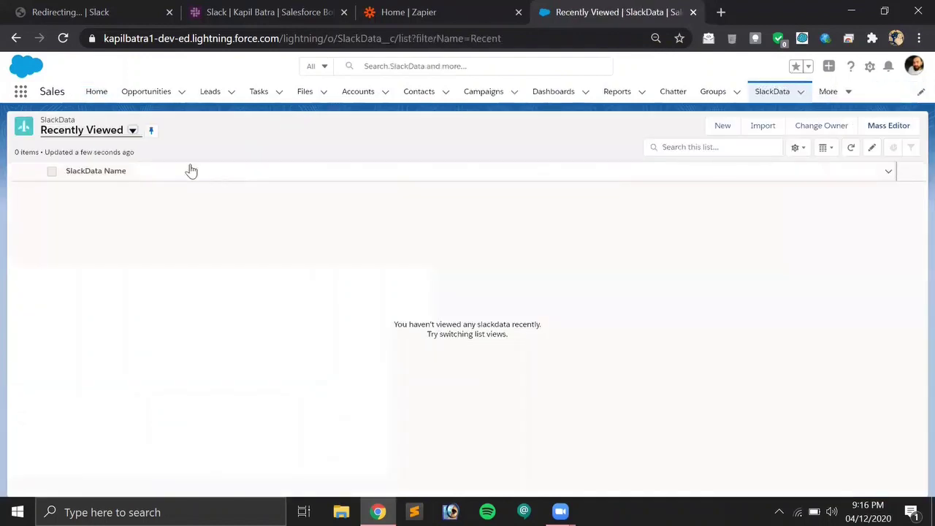
{"action": "left_click", "coordinate": [130, 131]}
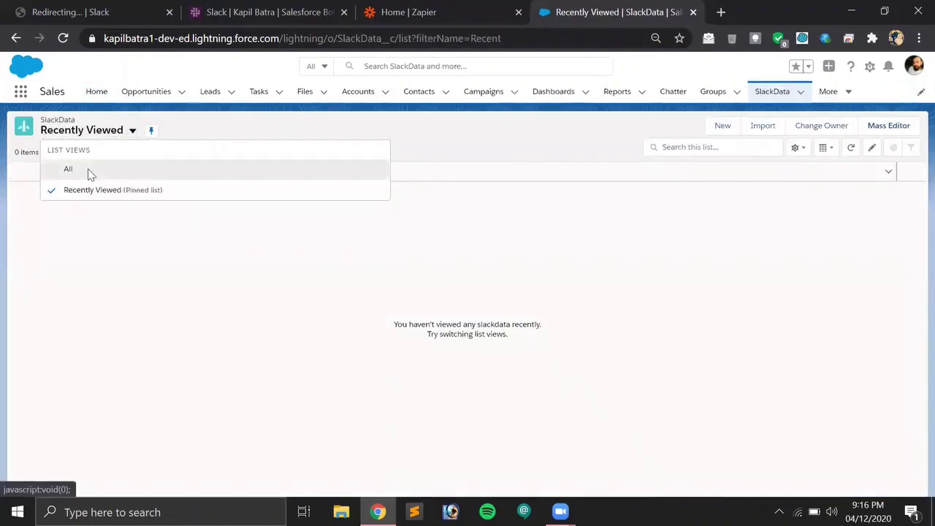
{"action": "left_click", "coordinate": [88, 169]}
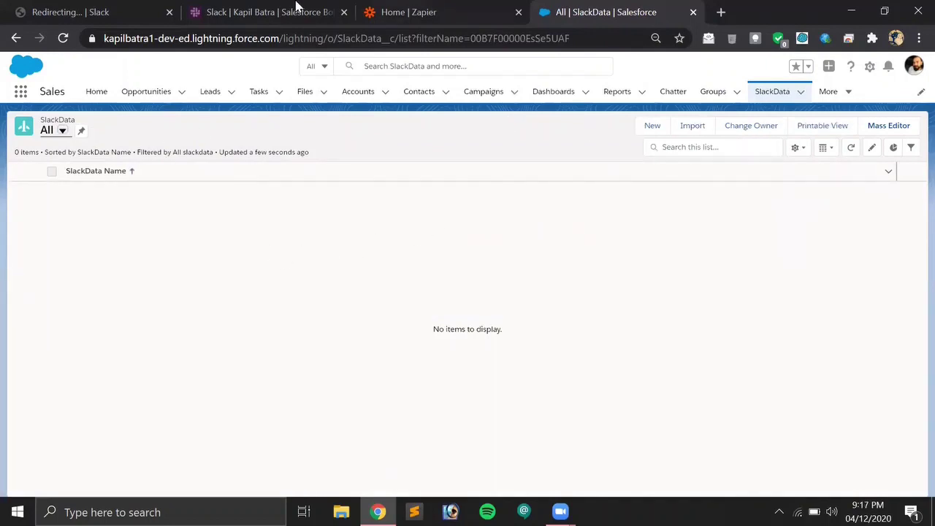
- Switch to Zapier and choose to connect Slack with Salesforce in a new custom workflow
{"action": "left_click", "coordinate": [447, 9]}
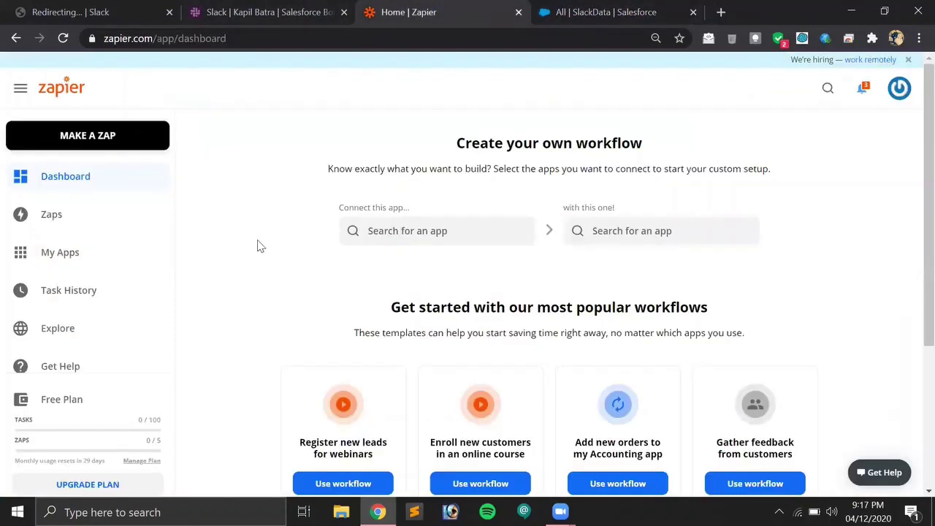
{"action": "left_click", "coordinate": [385, 225]}
{"action": "type", "text": "sla"}
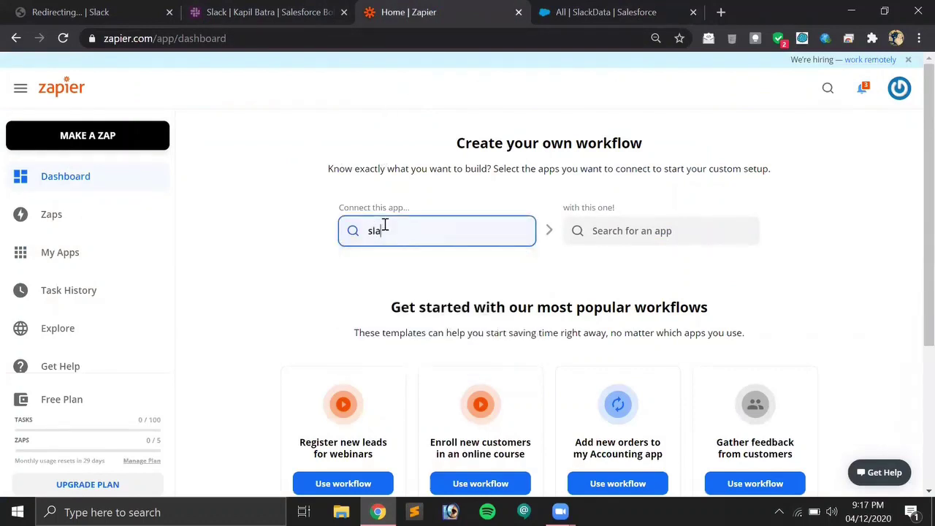
{"action": "type", "text": "ck"}
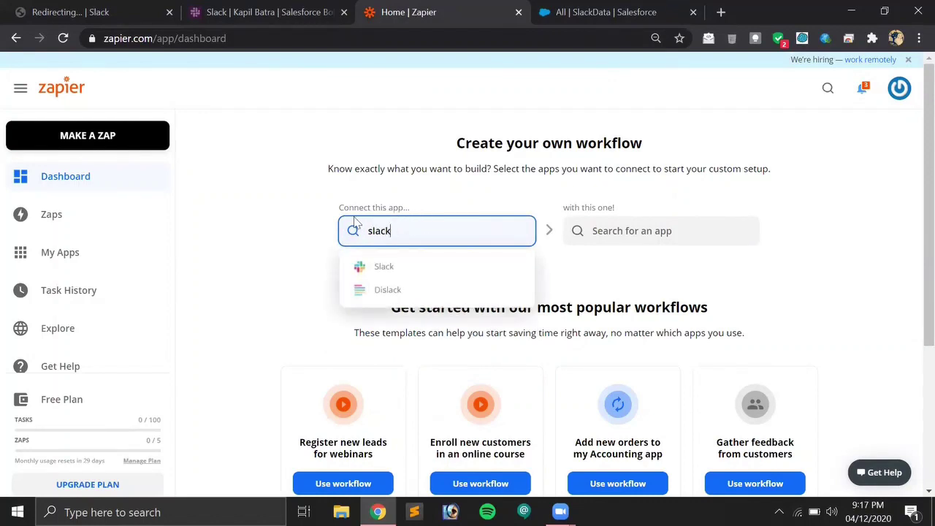
{"action": "left_click", "coordinate": [406, 270]}
{"action": "left_click", "coordinate": [645, 231]}
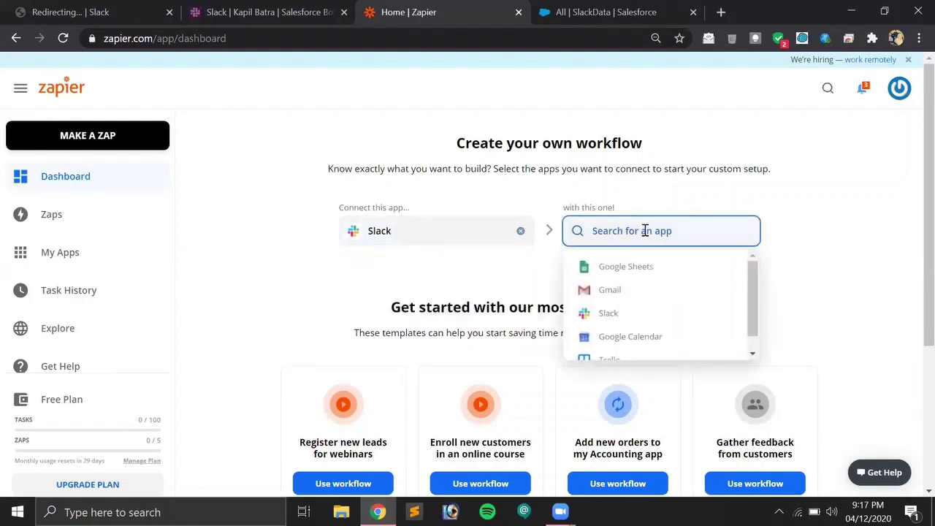
{"action": "type", "text": "salesforce"}
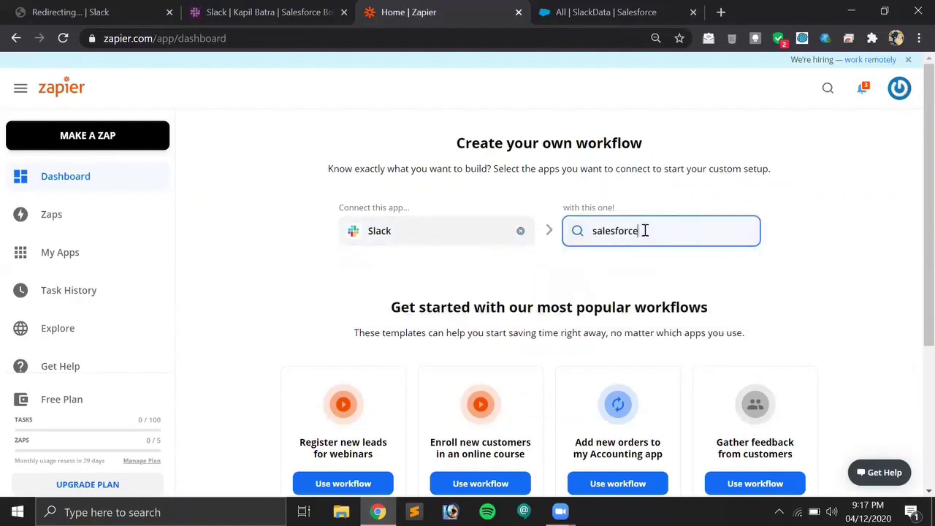
{"action": "left_click", "coordinate": [622, 266]}
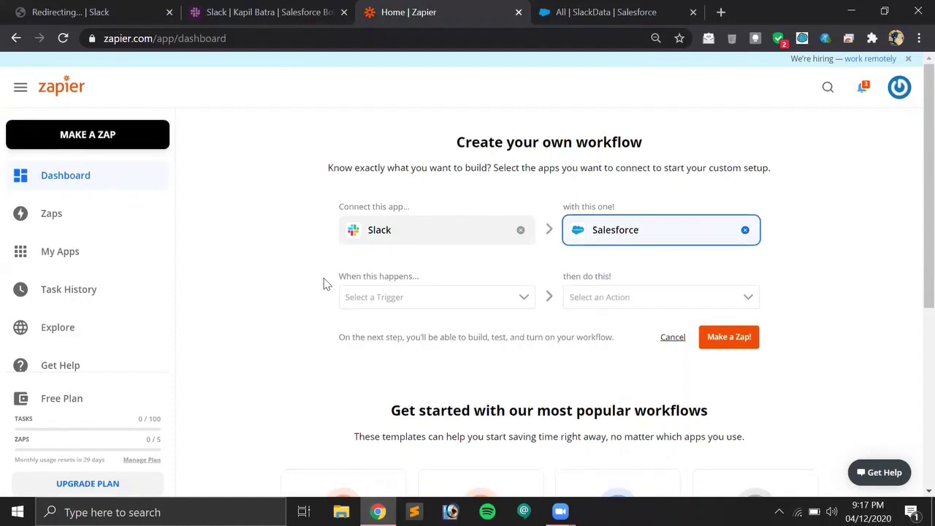
- Create the Zap with New Message Posted to Channel as the trigger and Create Record as the action
{"action": "scroll", "coordinate": [324, 282], "scroll_direction": "down", "scroll_amount": 1}
{"action": "left_click", "coordinate": [487, 231]}
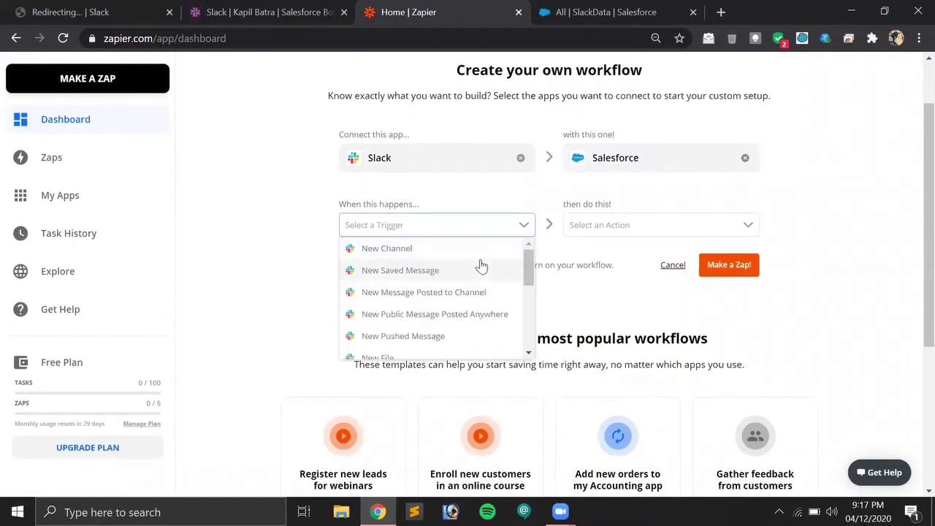
{"action": "scroll", "coordinate": [491, 304], "scroll_direction": "down", "scroll_amount": 1}
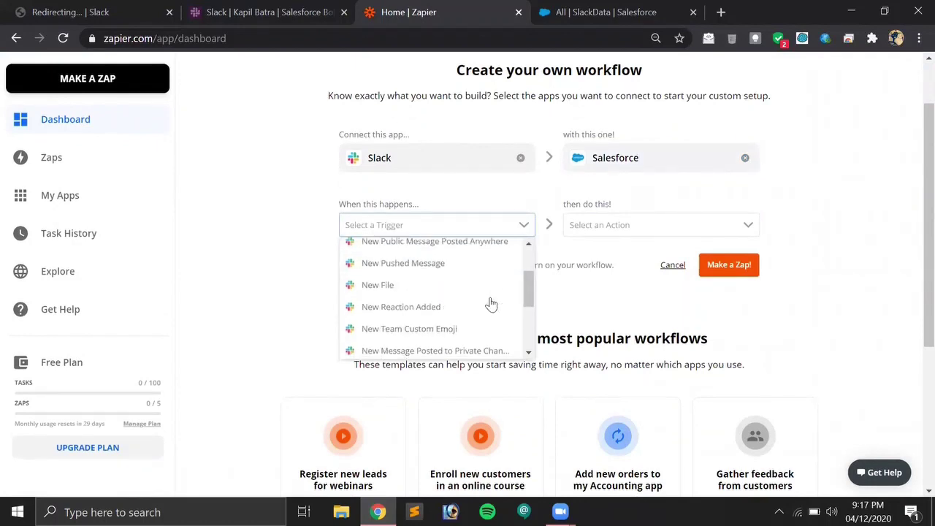
{"action": "scroll", "coordinate": [492, 304], "scroll_direction": "down", "scroll_amount": 2}
{"action": "scroll", "coordinate": [490, 305], "scroll_direction": "up", "scroll_amount": 2}
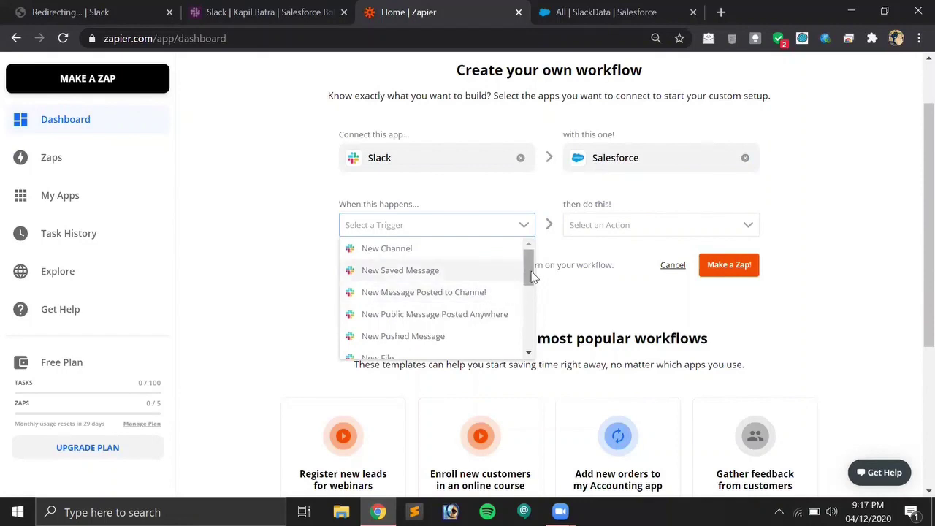
{"action": "left_click", "coordinate": [465, 294]}
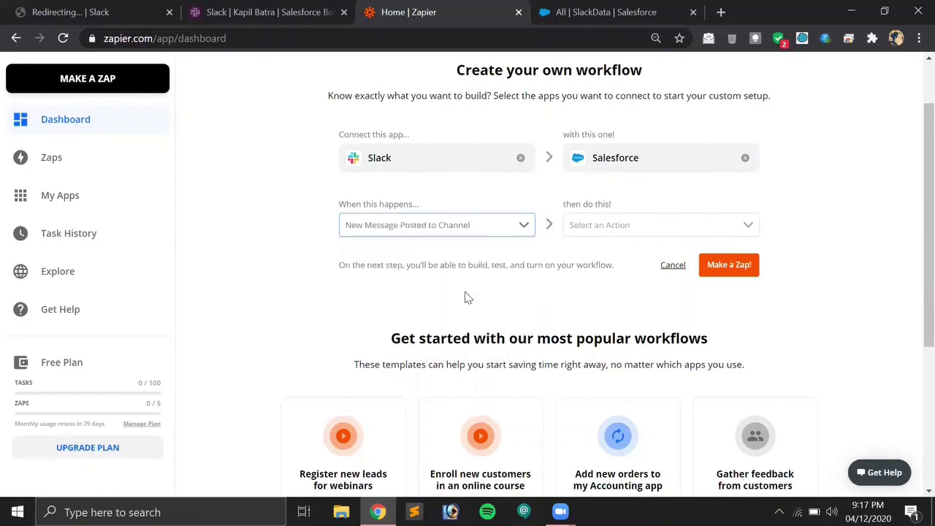
{"action": "left_click", "coordinate": [657, 231]}
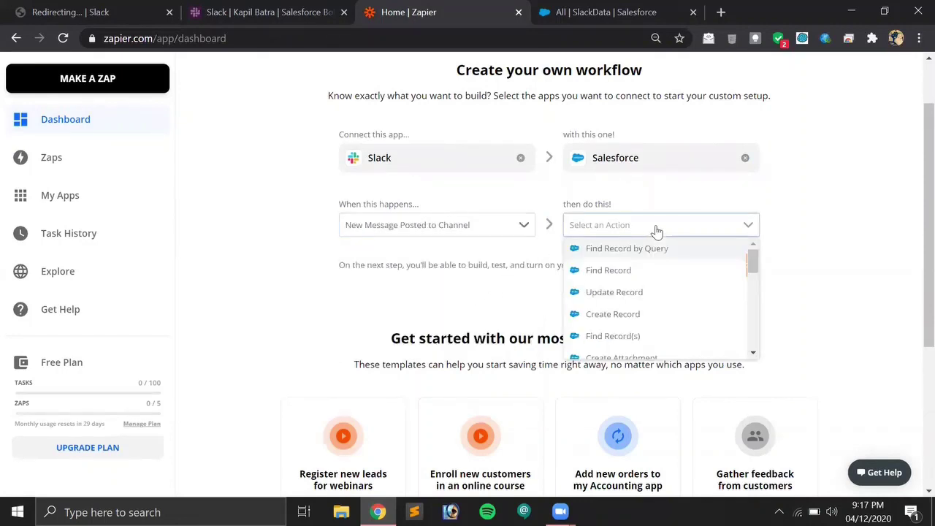
{"action": "left_click", "coordinate": [602, 316]}
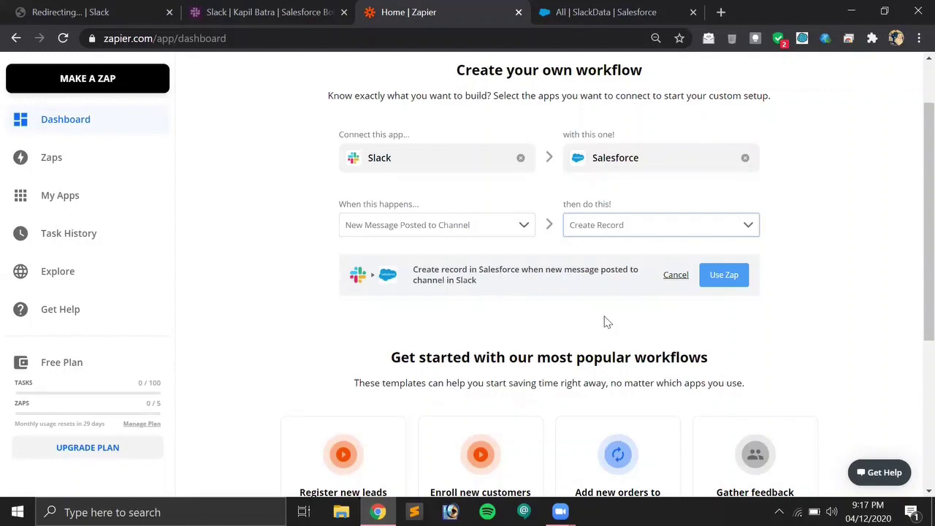
{"action": "left_click", "coordinate": [731, 276]}
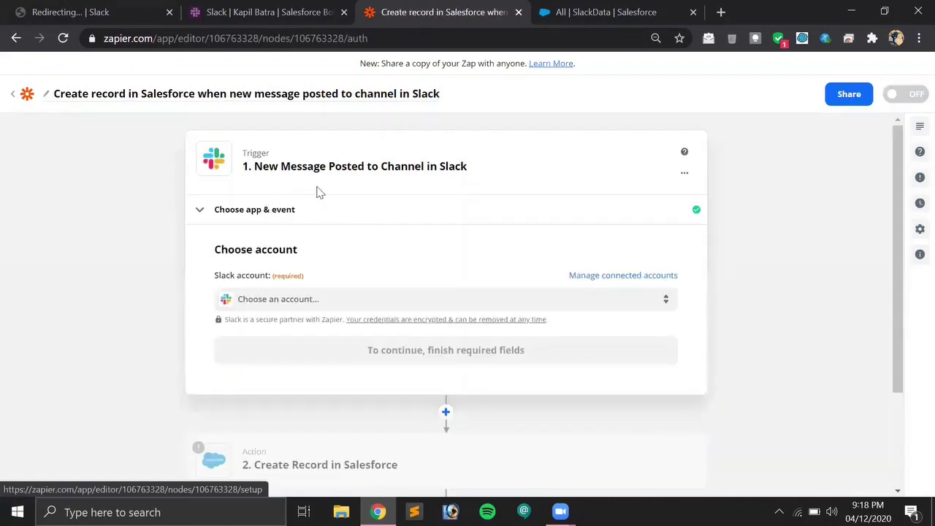
- Choose the connected Salesforce Bolt Slack account for the trigger and continue to its setup
{"action": "left_click", "coordinate": [489, 301]}
{"action": "left_click", "coordinate": [301, 399]}
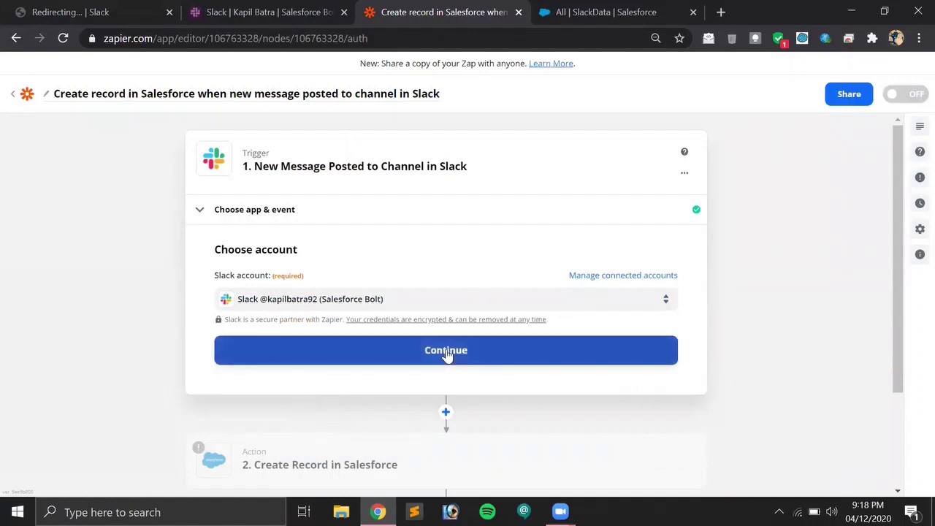
{"action": "left_click", "coordinate": [447, 354]}
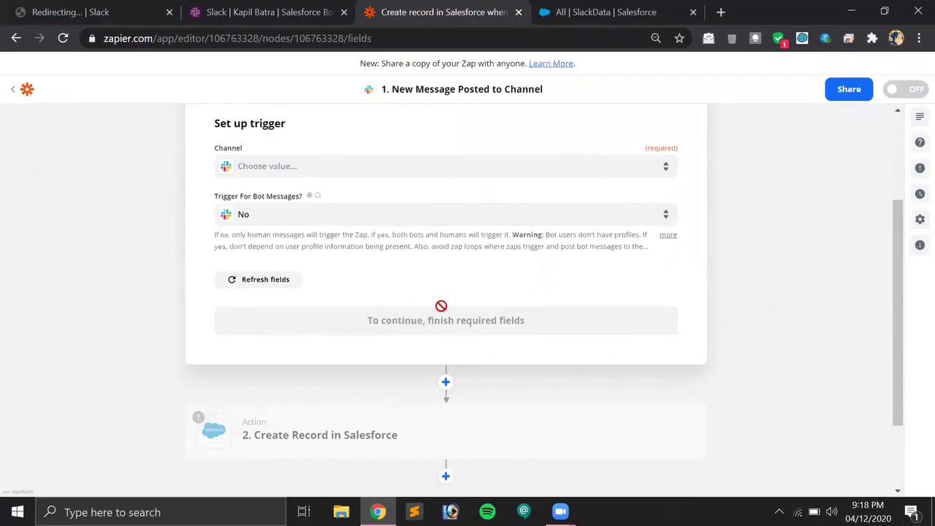
- Refresh the trigger's fields, set its channel to youtube-video and continue to the trigger test
{"action": "left_click", "coordinate": [276, 285]}
{"action": "left_click", "coordinate": [468, 168]}
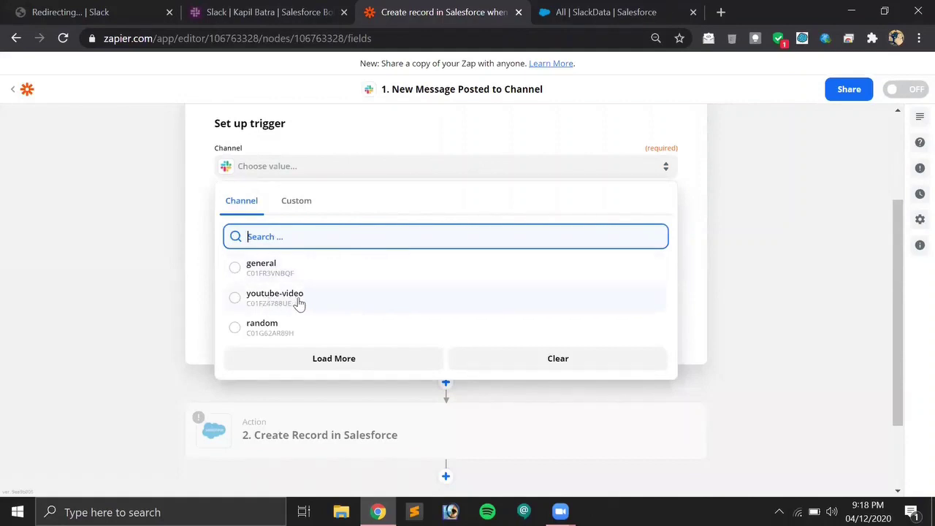
{"action": "left_click", "coordinate": [299, 303]}
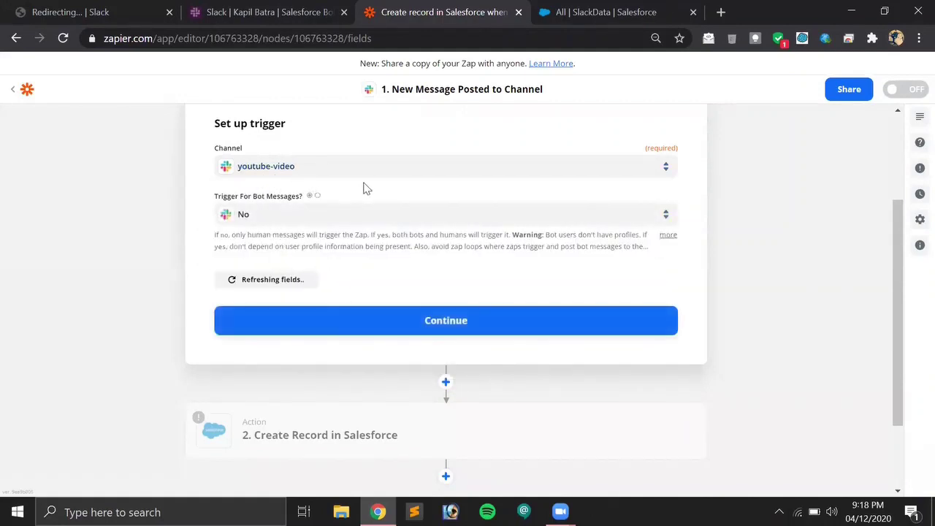
{"action": "left_click", "coordinate": [421, 324]}
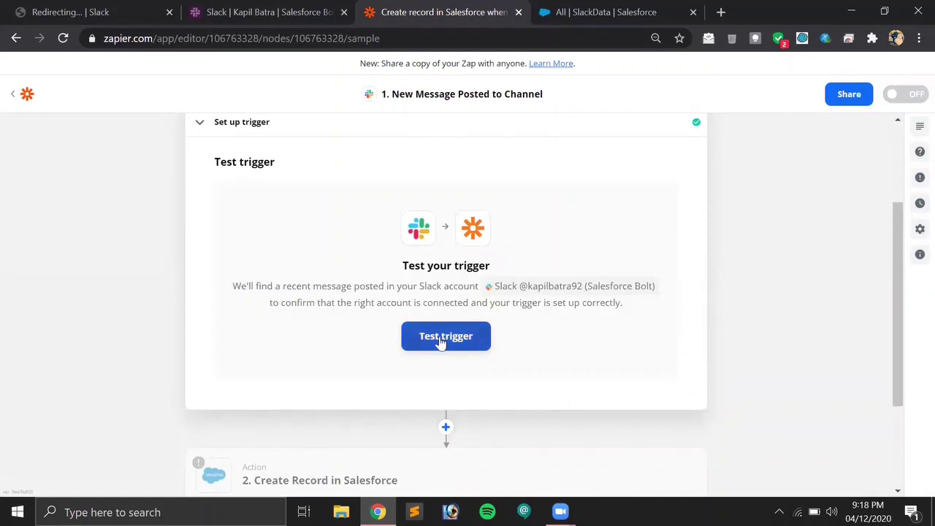
- Test the Slack trigger, review the sample message data that is found, and continue to the Salesforce action
{"action": "left_click", "coordinate": [441, 342]}
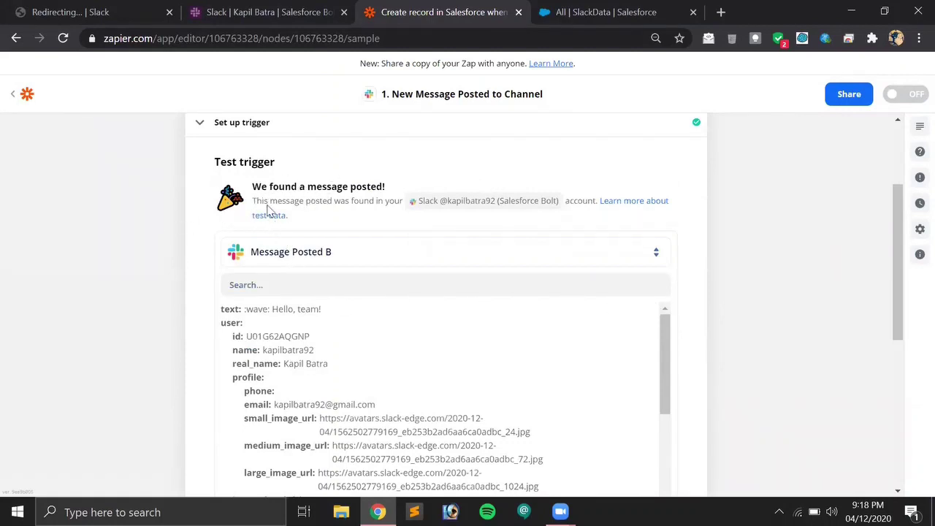
{"action": "scroll", "coordinate": [394, 222], "scroll_direction": "down", "scroll_amount": 3}
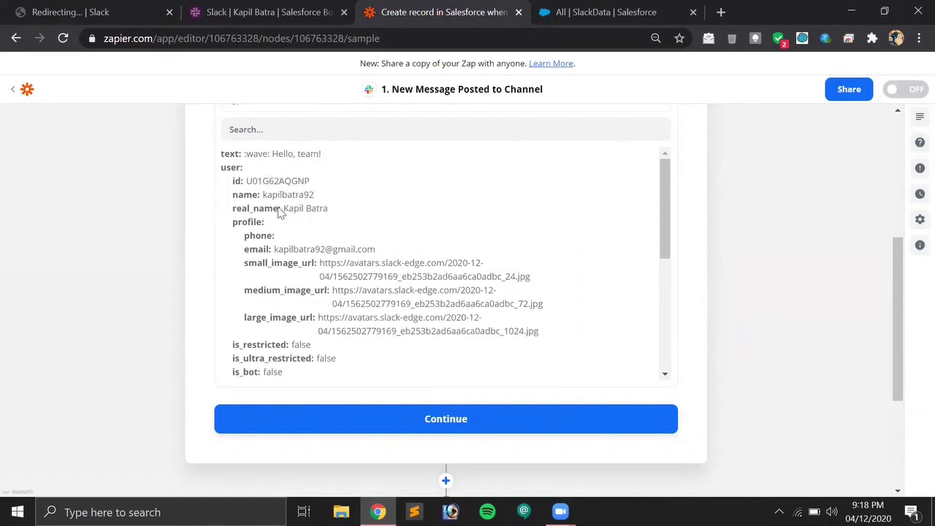
{"action": "scroll", "coordinate": [468, 221], "scroll_direction": "down", "scroll_amount": 2}
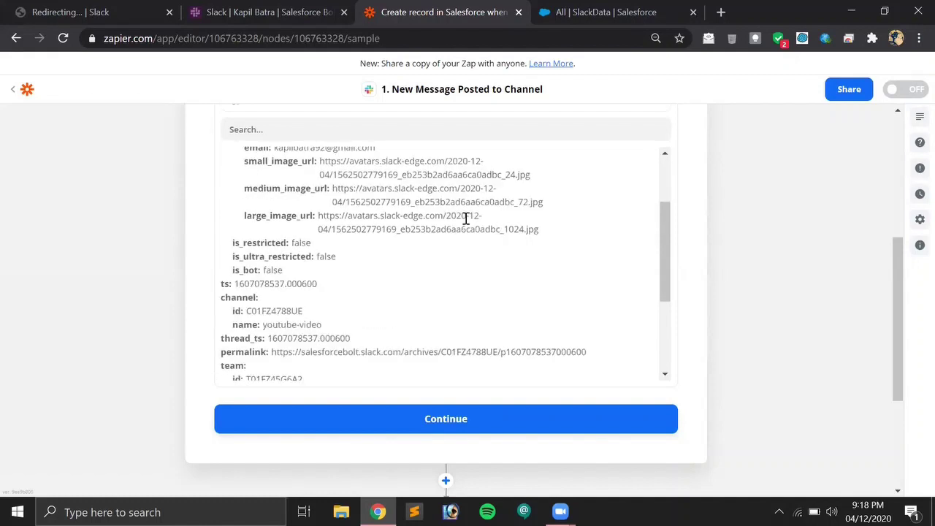
{"action": "scroll", "coordinate": [468, 223], "scroll_direction": "down", "scroll_amount": 2}
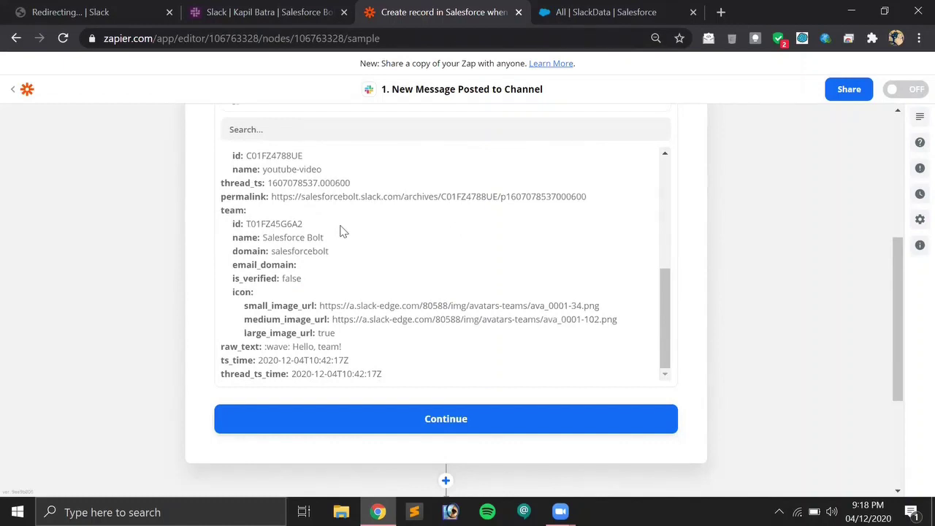
{"action": "left_click", "coordinate": [408, 424]}
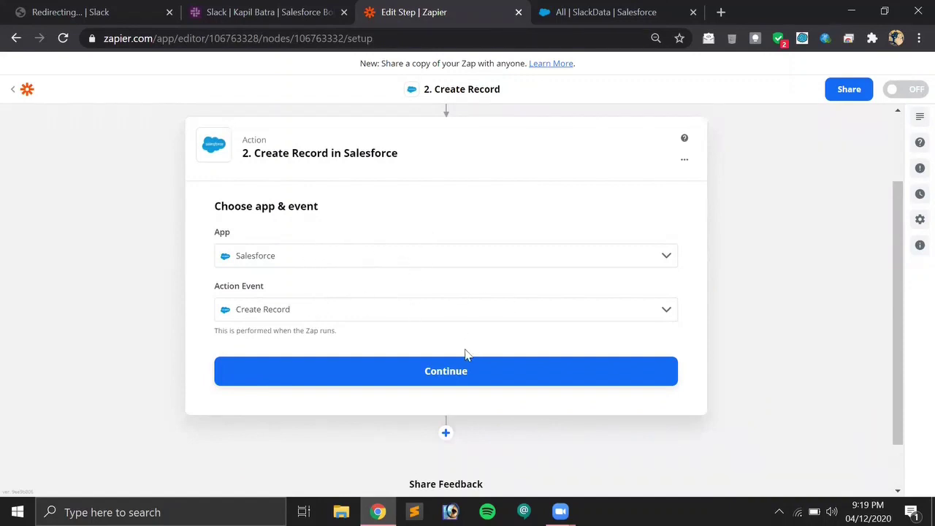
- Keep Create Record as the Salesforce action event and choose the existing Salesforce account for it
{"action": "left_click", "coordinate": [441, 373]}
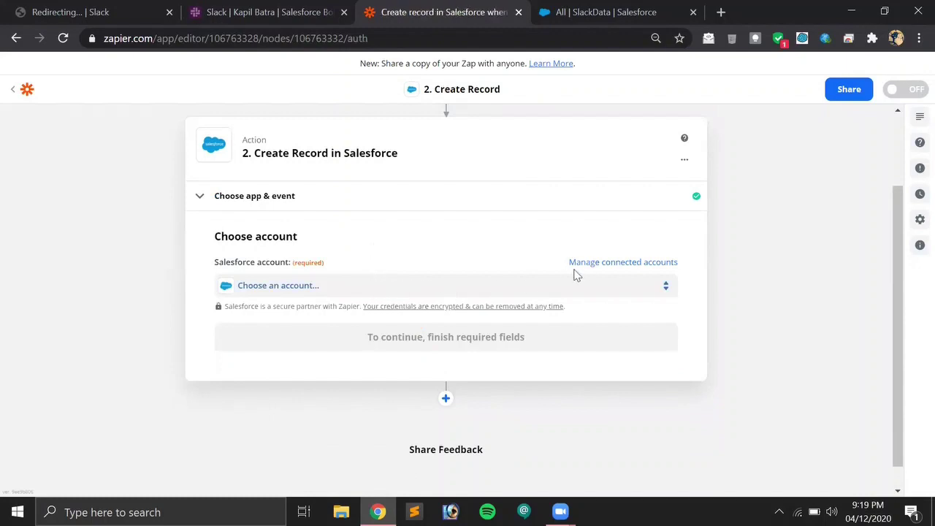
{"action": "left_click", "coordinate": [535, 291]}
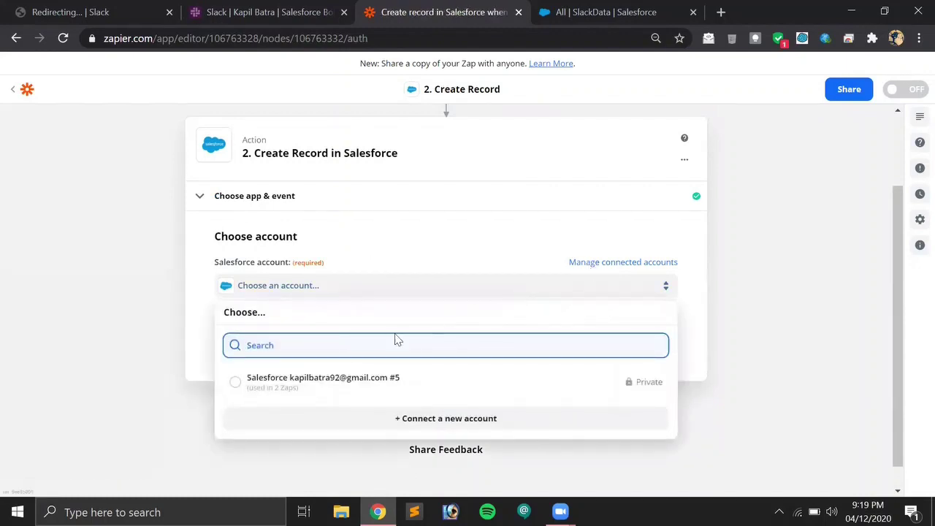
{"action": "left_click", "coordinate": [306, 378]}
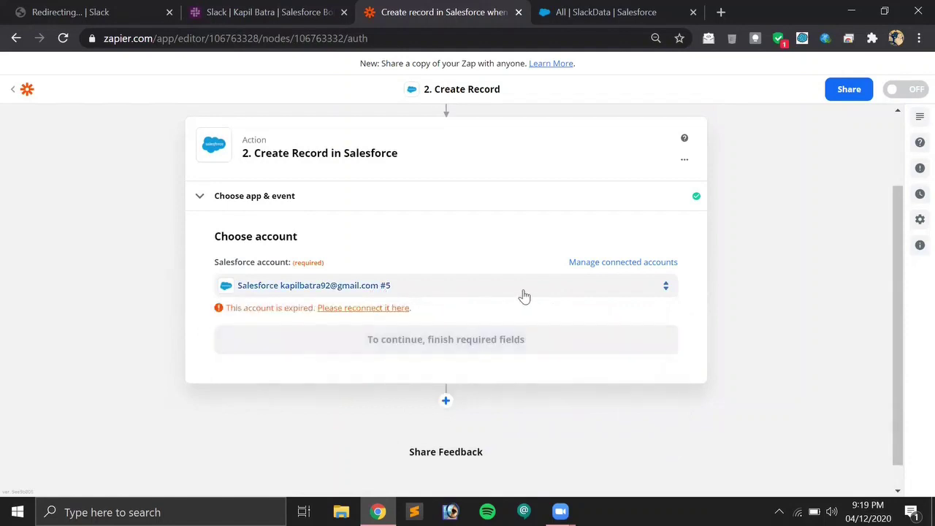
- Reconnect the expired Salesforce account with the production environment and allow Zapier to access it
{"action": "left_click", "coordinate": [358, 312]}
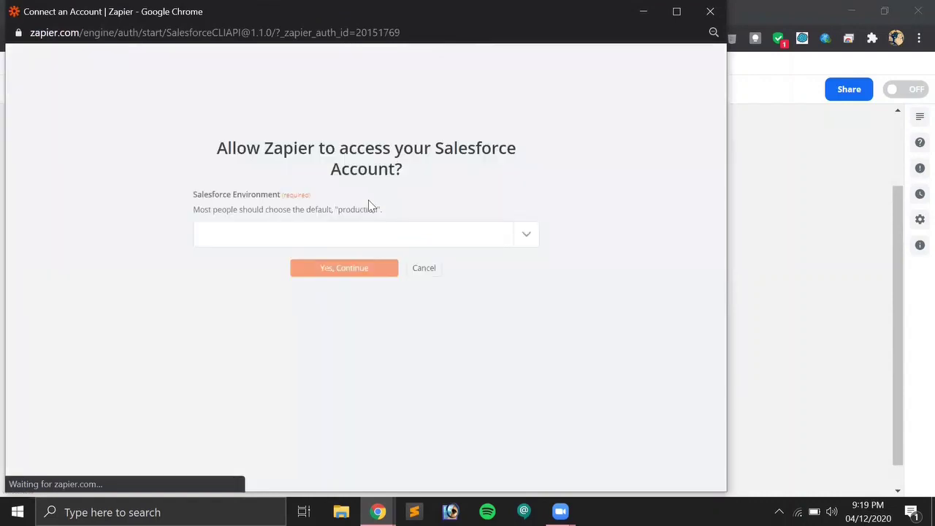
{"action": "left_click", "coordinate": [396, 236]}
{"action": "left_click", "coordinate": [286, 261]}
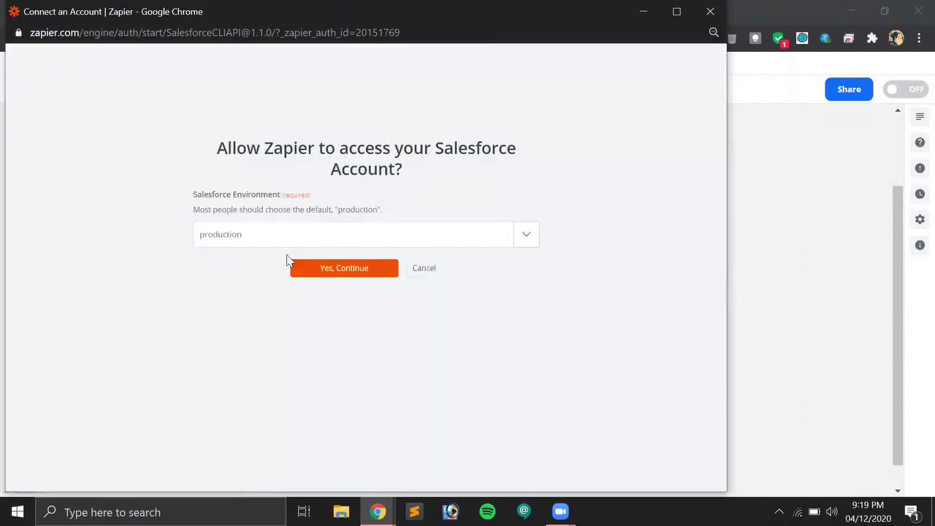
{"action": "left_click", "coordinate": [334, 270]}
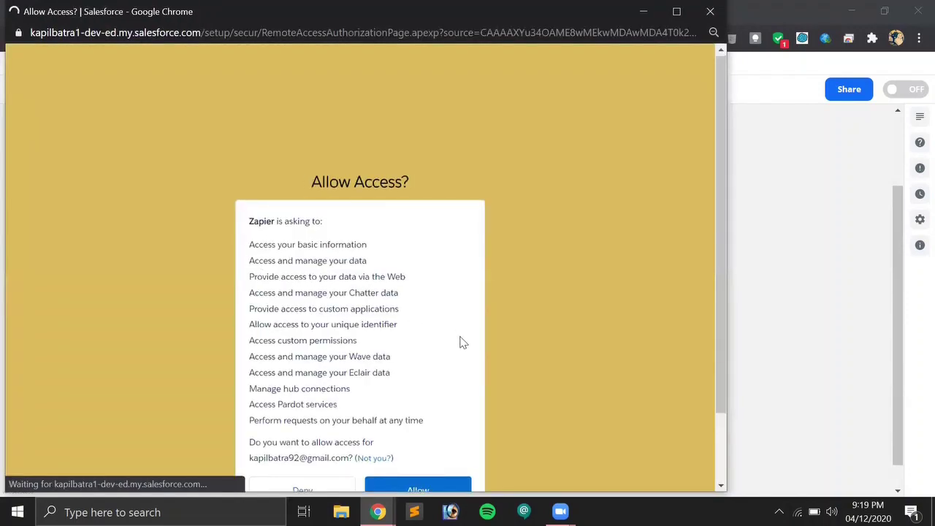
{"action": "scroll", "coordinate": [463, 343], "scroll_direction": "down", "scroll_amount": 2}
{"action": "left_click", "coordinate": [414, 411]}
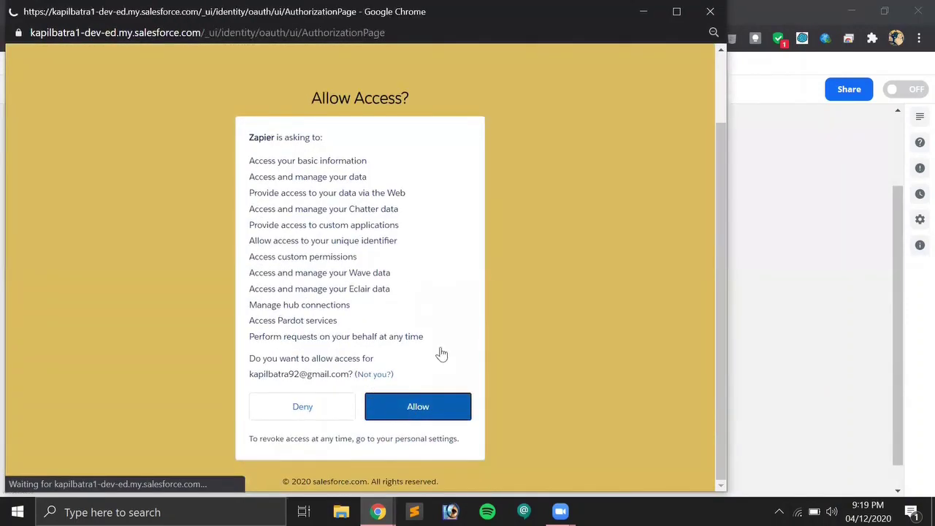
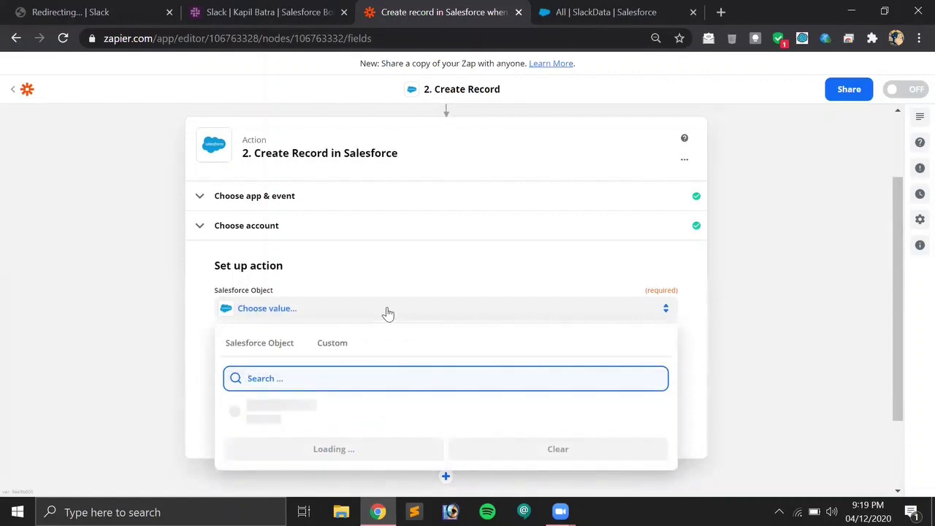
- Search the Salesforce objects for slackdata and set the action's object to SlackData (SlackData__c)
{"action": "scroll", "coordinate": [219, 307], "scroll_direction": "down", "scroll_amount": 2}
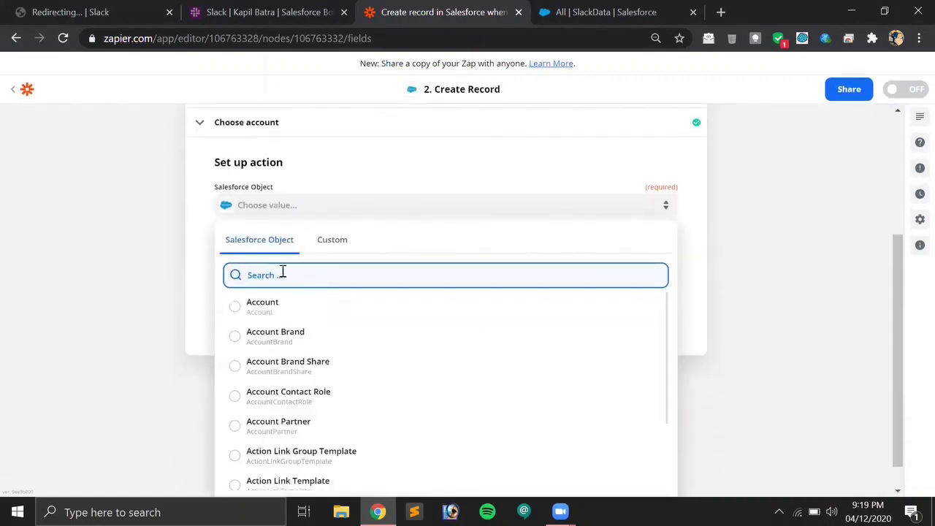
{"action": "type", "text": "slackda"}
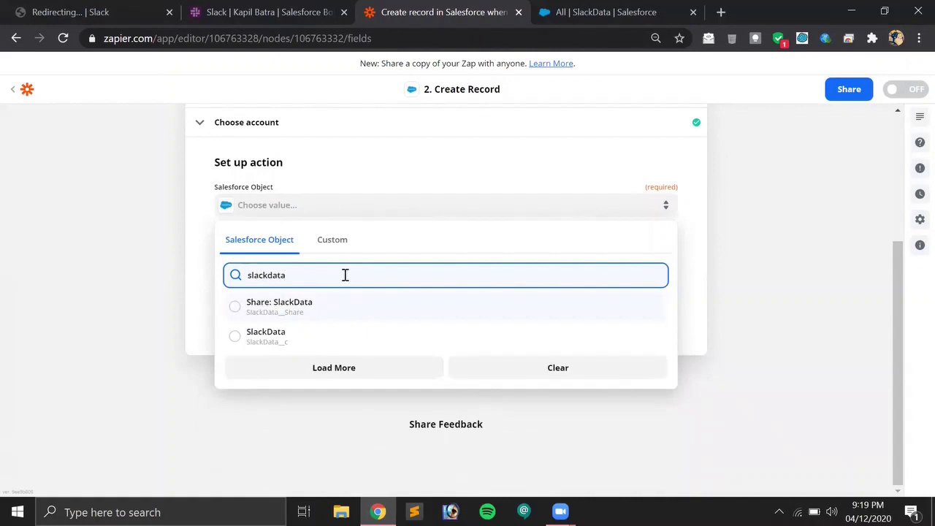
{"action": "type", "text": "ta"}
{"action": "left_click", "coordinate": [301, 334]}
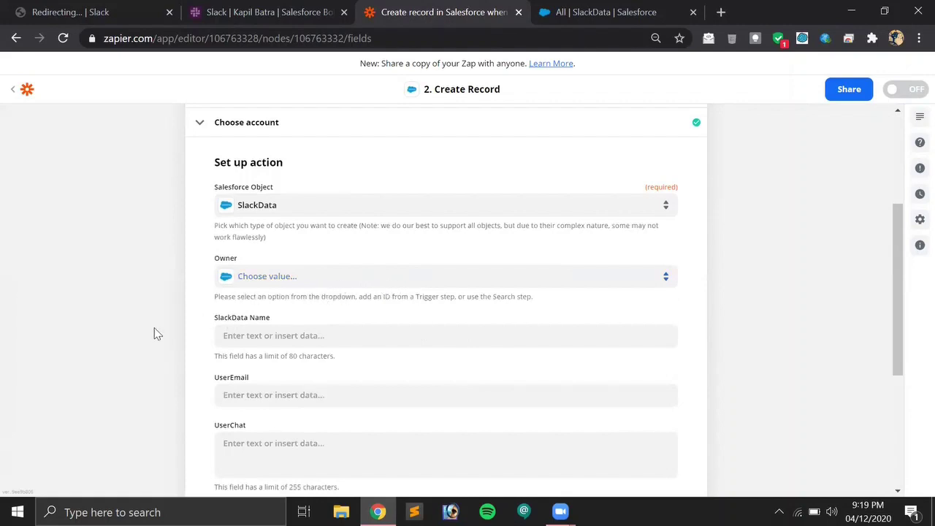
- Map the SlackData Name field to only the User Real Name value from the Slack trigger
{"action": "scroll", "coordinate": [156, 330], "scroll_direction": "down", "scroll_amount": 1}
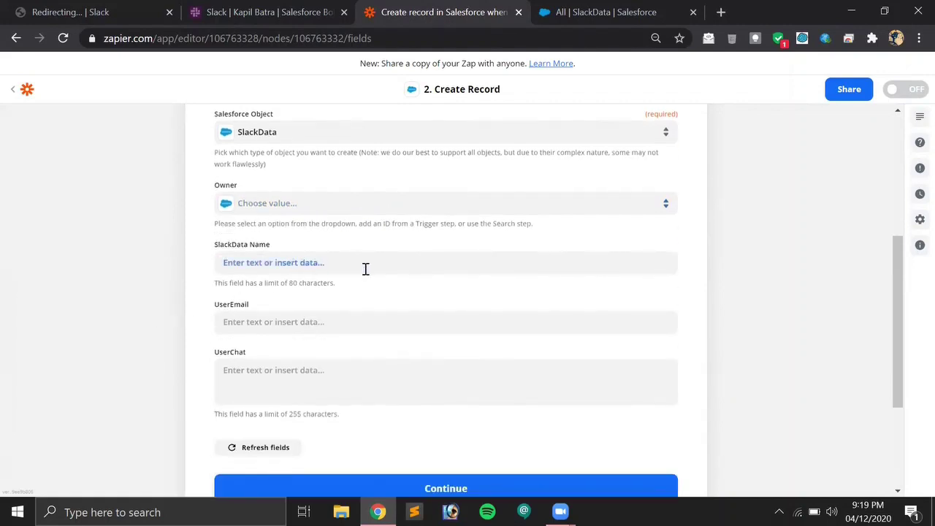
{"action": "left_click", "coordinate": [383, 262]}
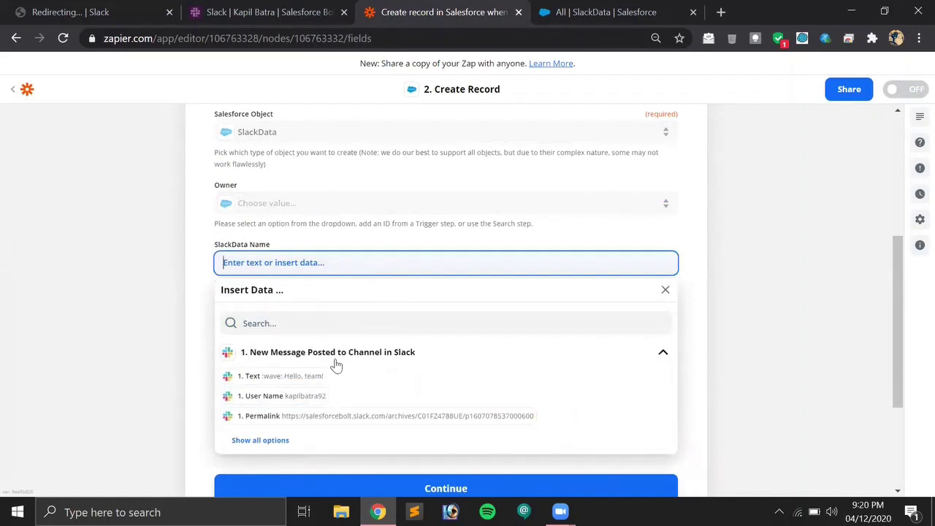
{"action": "left_click", "coordinate": [270, 443]}
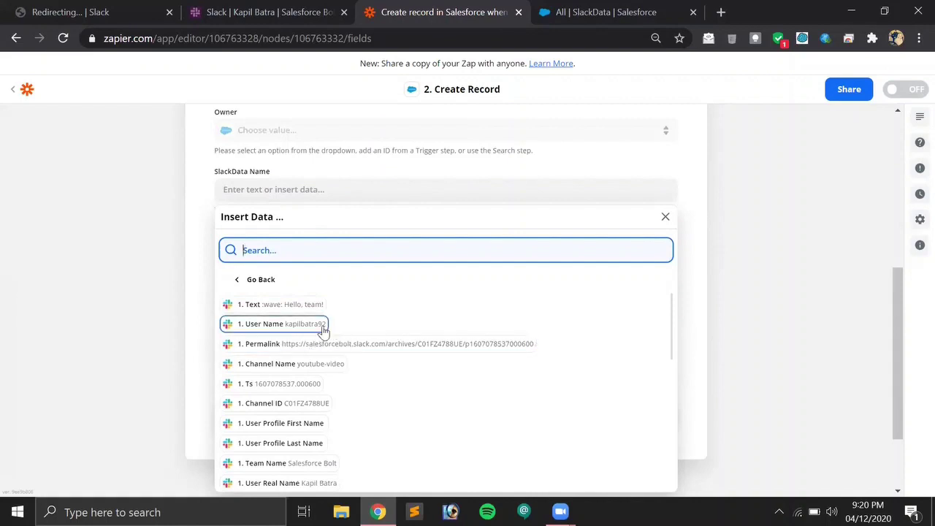
{"action": "scroll", "coordinate": [309, 349], "scroll_direction": "down", "scroll_amount": 2}
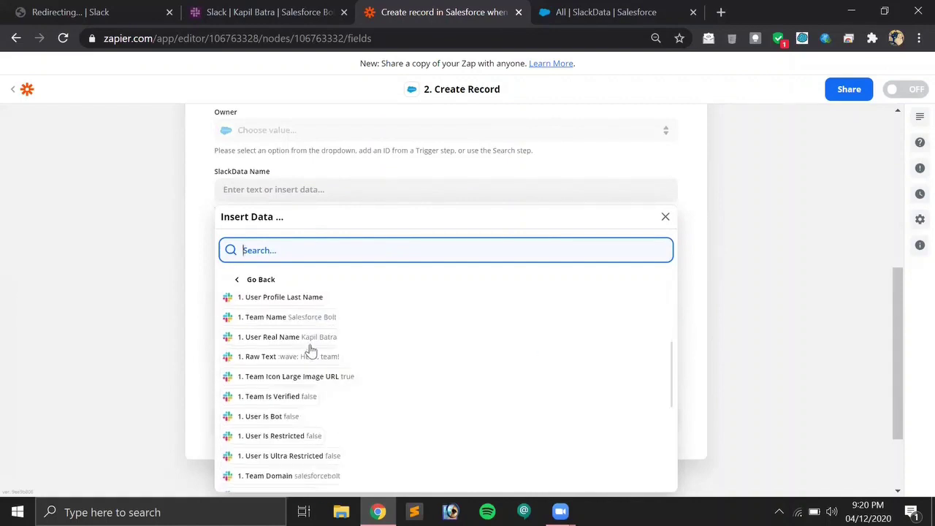
{"action": "scroll", "coordinate": [312, 359], "scroll_direction": "up", "scroll_amount": 1}
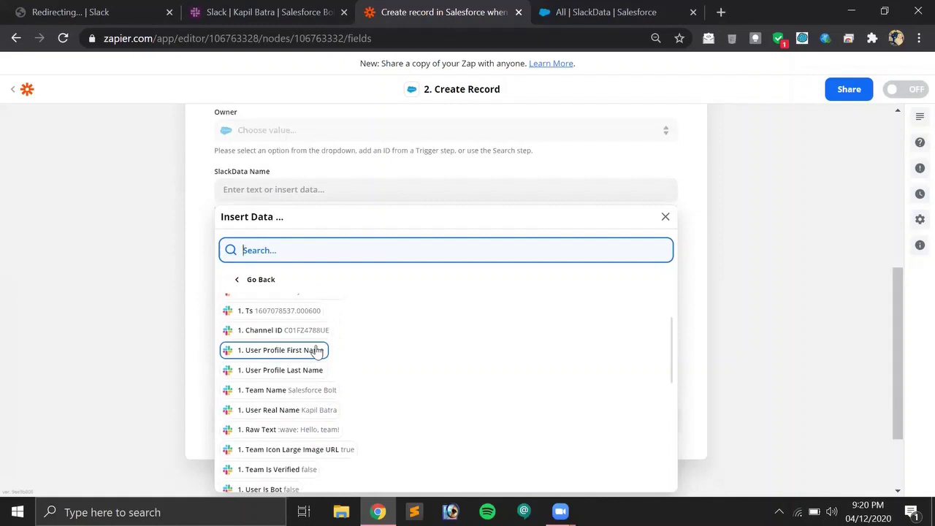
{"action": "left_click", "coordinate": [301, 418]}
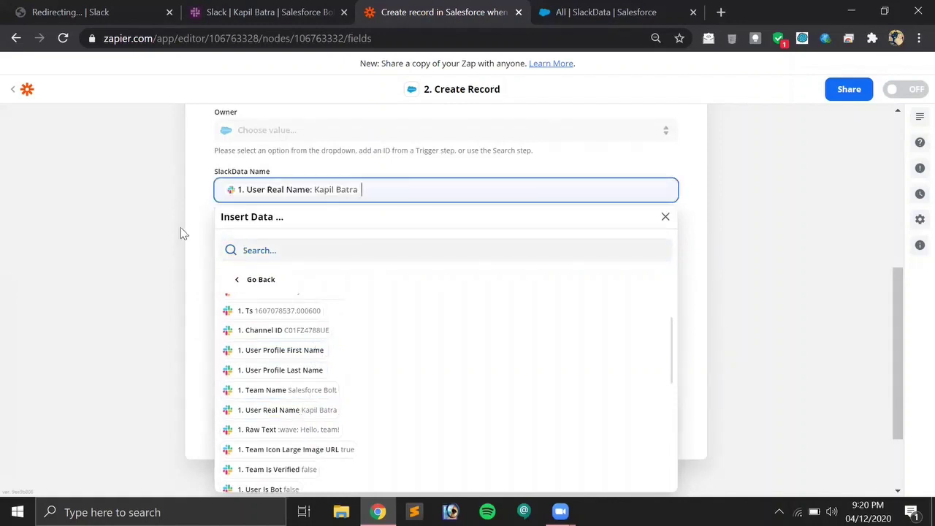
{"action": "left_click", "coordinate": [298, 392]}
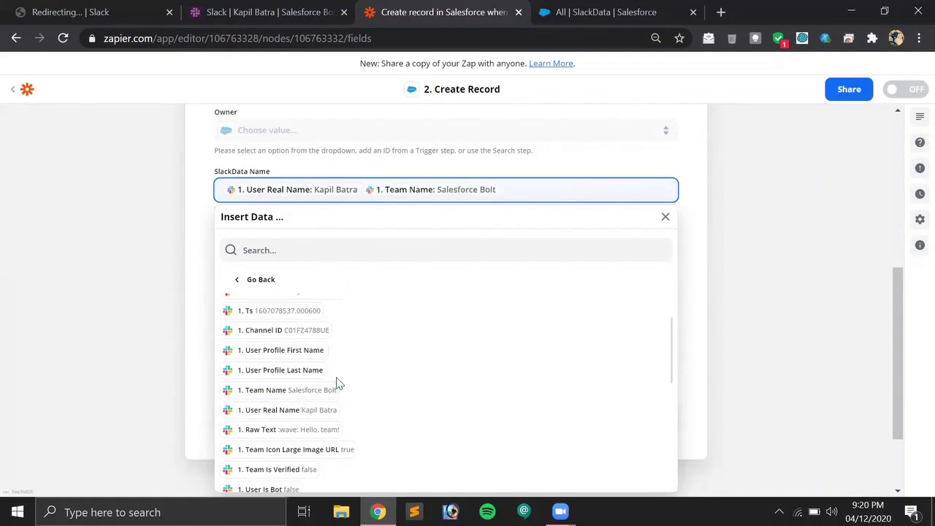
{"action": "key", "text": "BackSpace"}
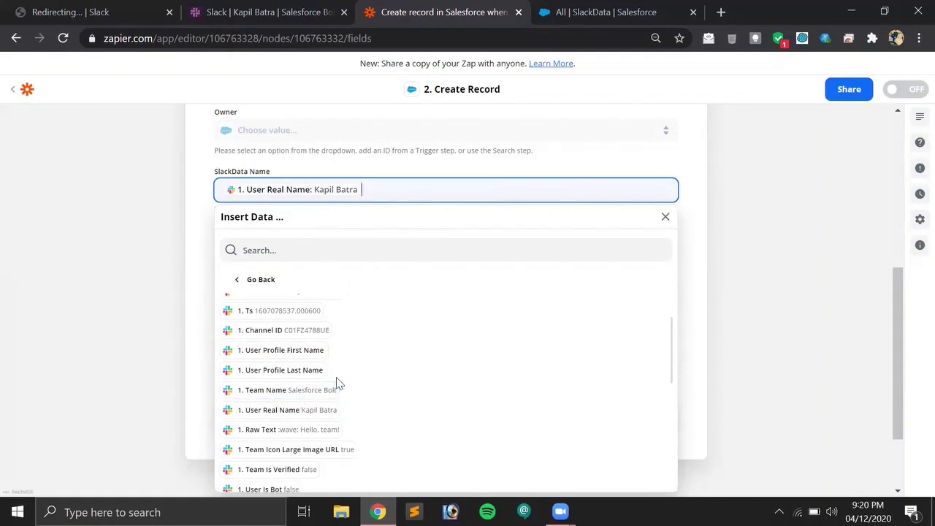
{"action": "left_click", "coordinate": [666, 218]}
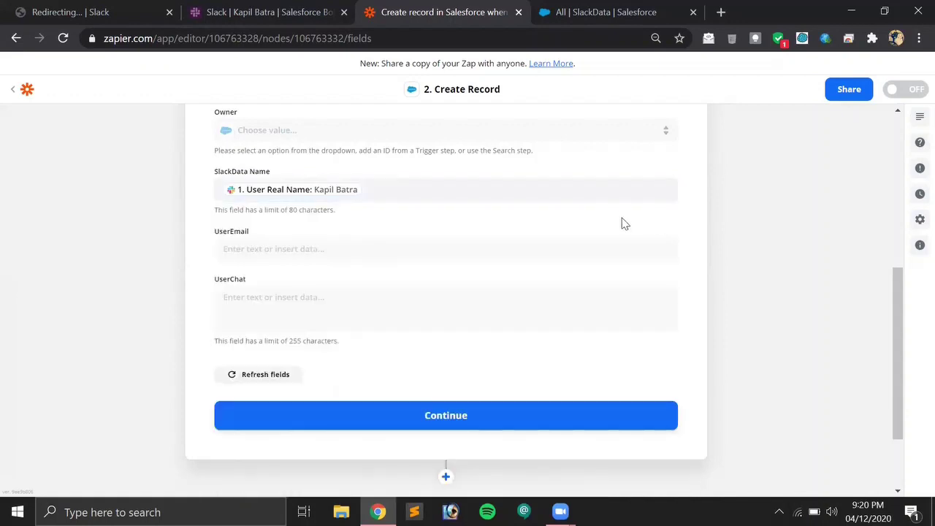
- Search the Slack trigger data for email and map the UserEmail field to User Profile Email
{"action": "left_click", "coordinate": [276, 249]}
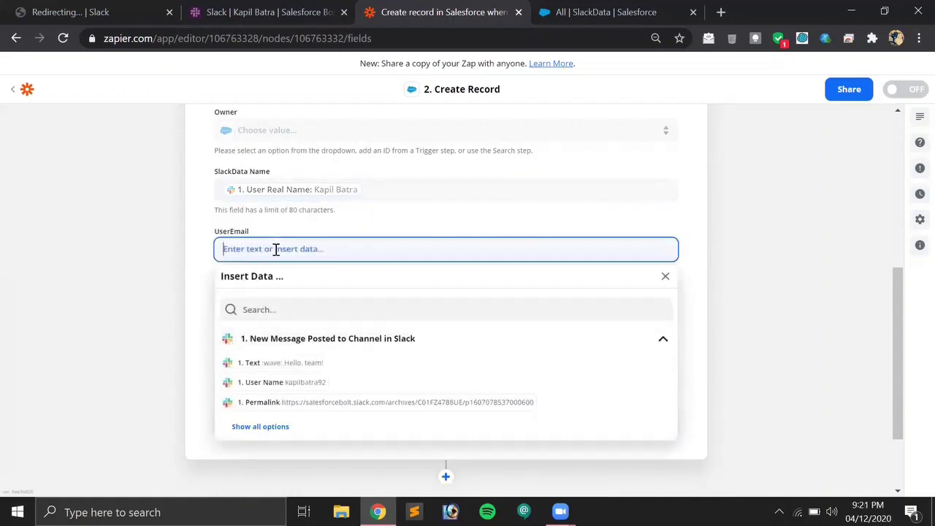
{"action": "left_click", "coordinate": [271, 429]}
{"action": "scroll", "coordinate": [363, 395], "scroll_direction": "down", "scroll_amount": 3}
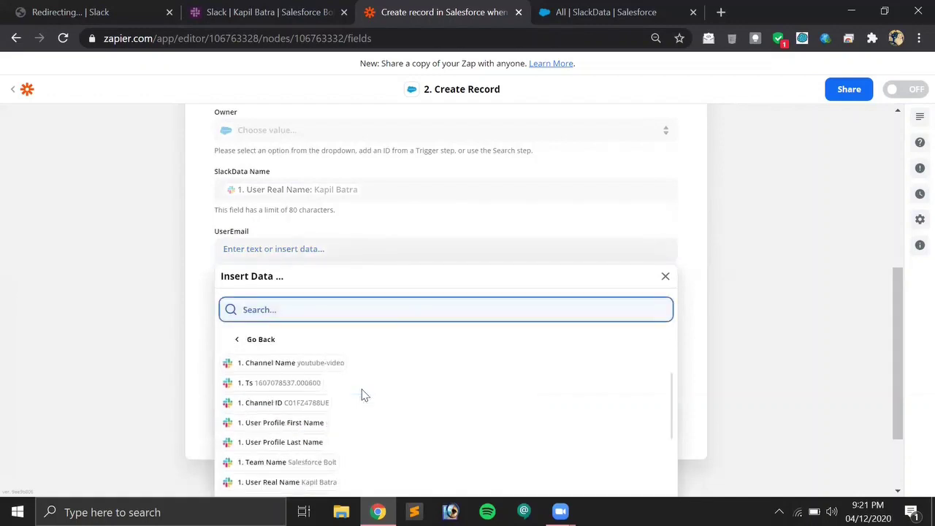
{"action": "scroll", "coordinate": [364, 394], "scroll_direction": "down", "scroll_amount": 2}
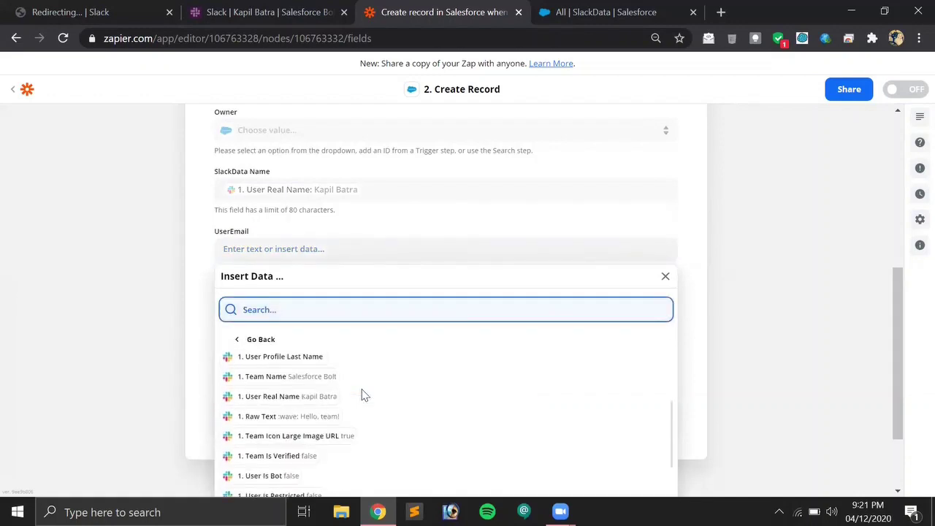
{"action": "scroll", "coordinate": [364, 394], "scroll_direction": "down", "scroll_amount": 2}
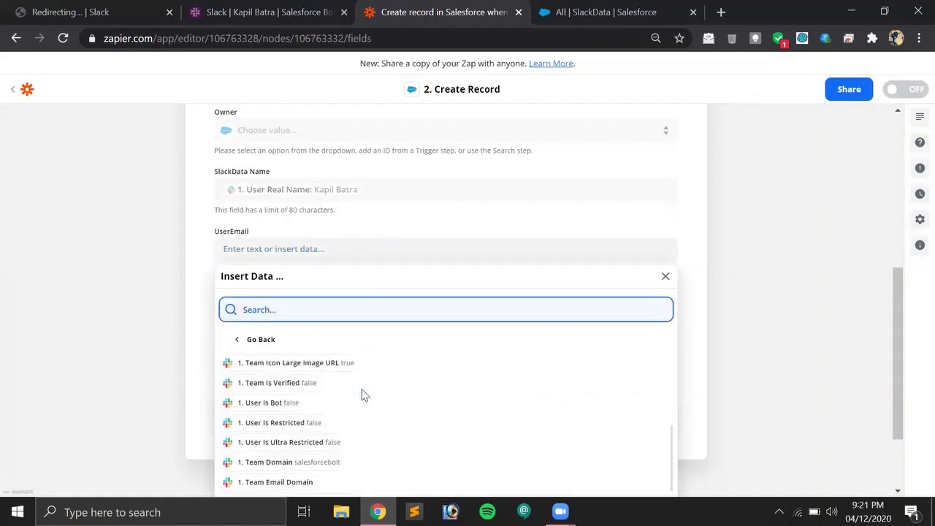
{"action": "type", "text": "email"}
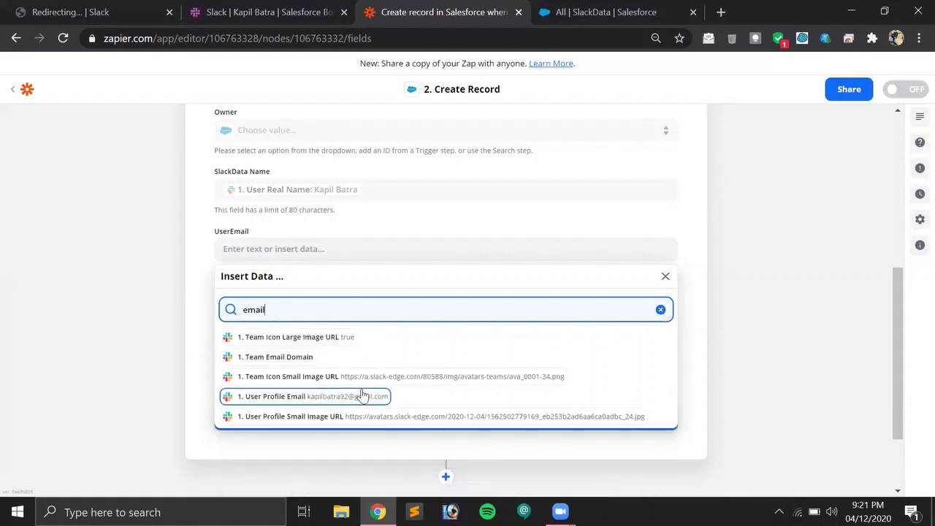
{"action": "left_click", "coordinate": [353, 396]}
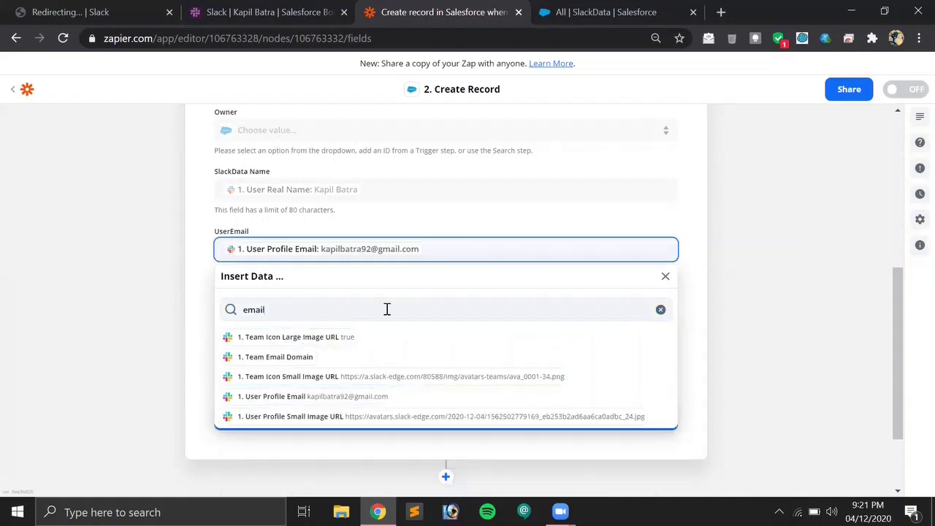
{"action": "left_click", "coordinate": [162, 319]}
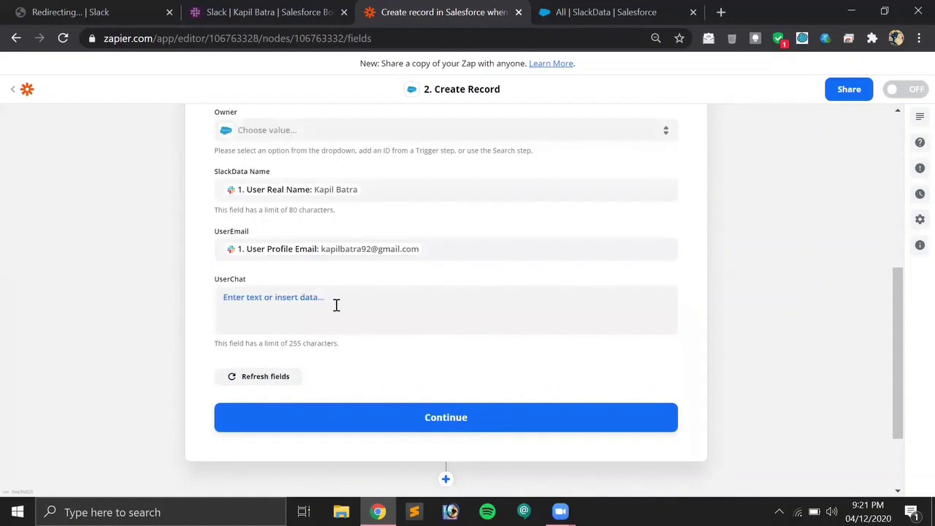
- Map the UserChat field to the Text value of the Slack message
{"action": "left_click", "coordinate": [359, 305]}
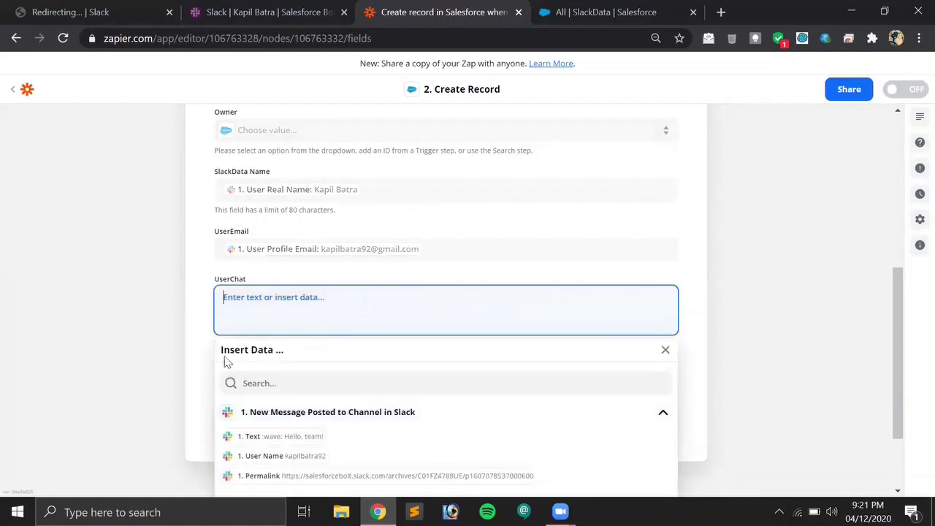
{"action": "scroll", "coordinate": [183, 380], "scroll_direction": "down", "scroll_amount": 1}
{"action": "left_click", "coordinate": [300, 365]}
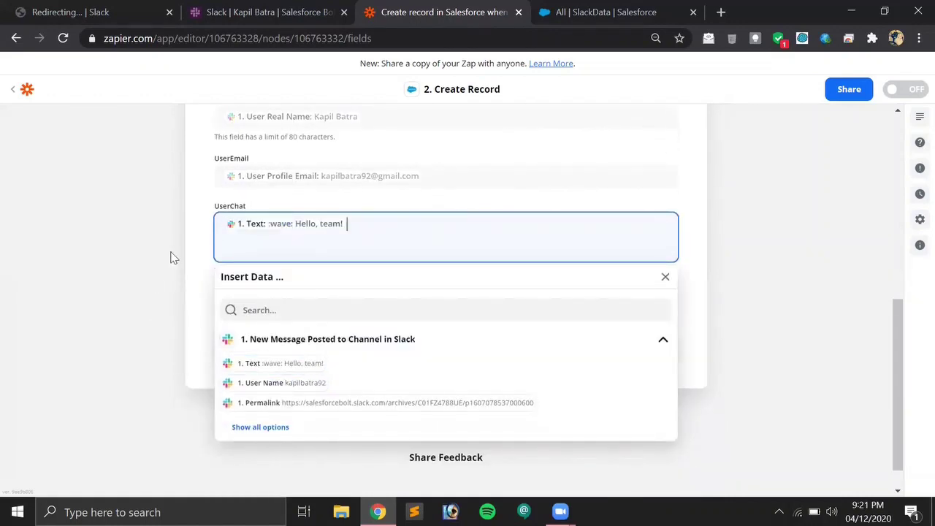
{"action": "left_click", "coordinate": [173, 256]}
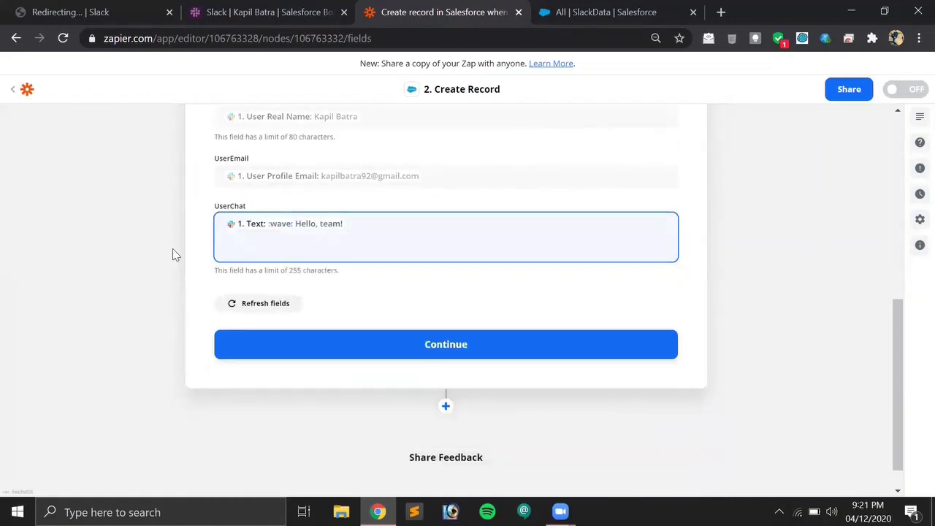
- Complete the Create Record action setup and send a test record to Salesforce for review
{"action": "left_click", "coordinate": [434, 350]}
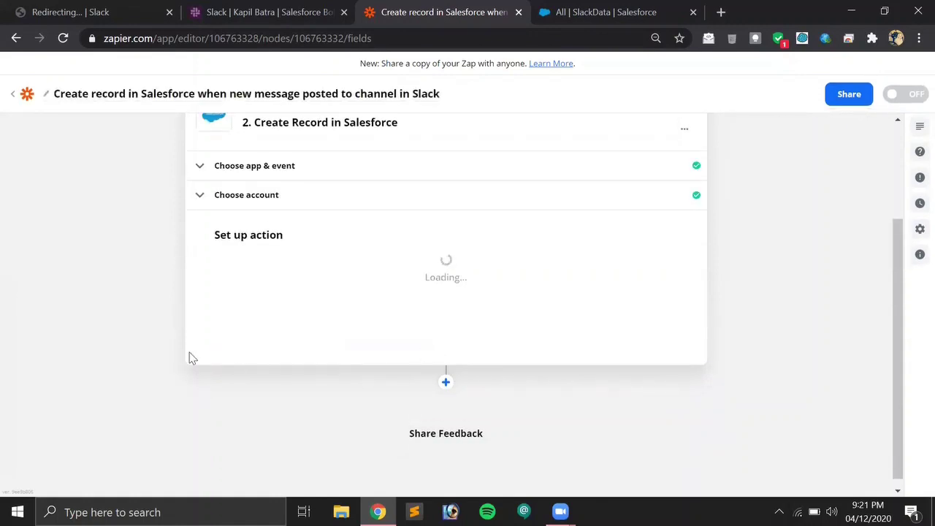
{"action": "scroll", "coordinate": [159, 298], "scroll_direction": "down", "scroll_amount": 1}
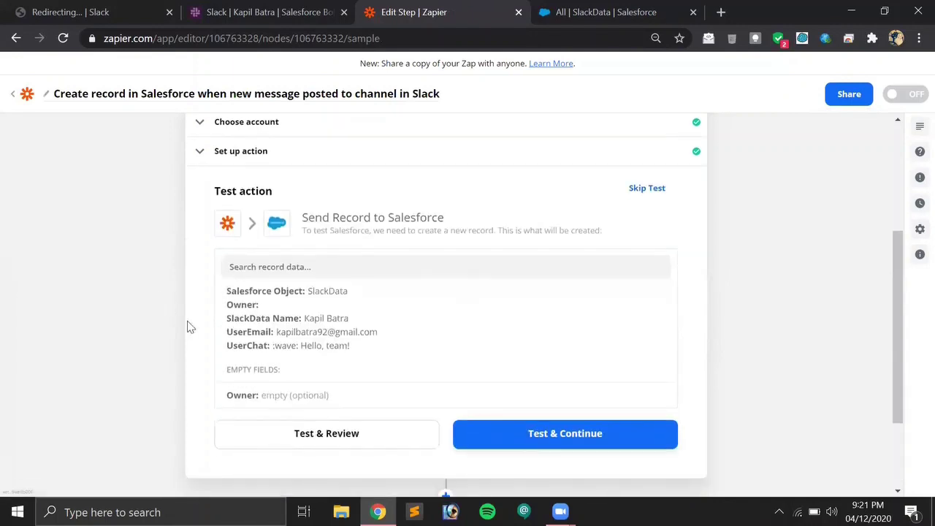
{"action": "left_click", "coordinate": [352, 442]}
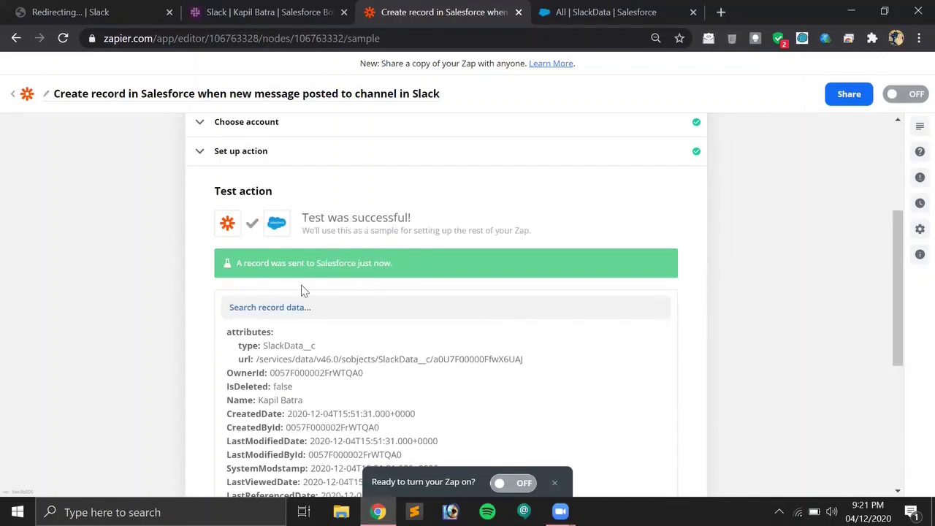
- Switch to Salesforce, refresh the SlackData list and open the test record to check its details
{"action": "left_click", "coordinate": [616, 9]}
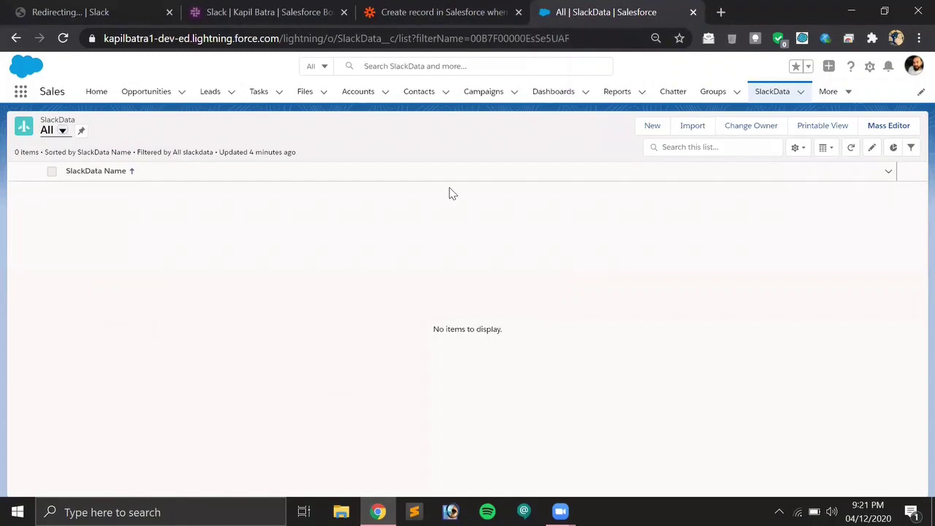
{"action": "key", "text": "F5"}
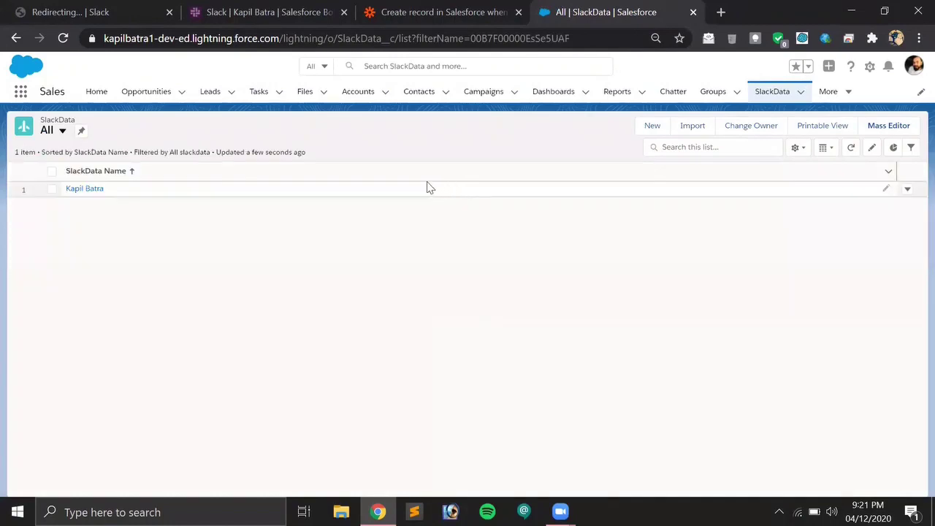
{"action": "left_click", "coordinate": [89, 190]}
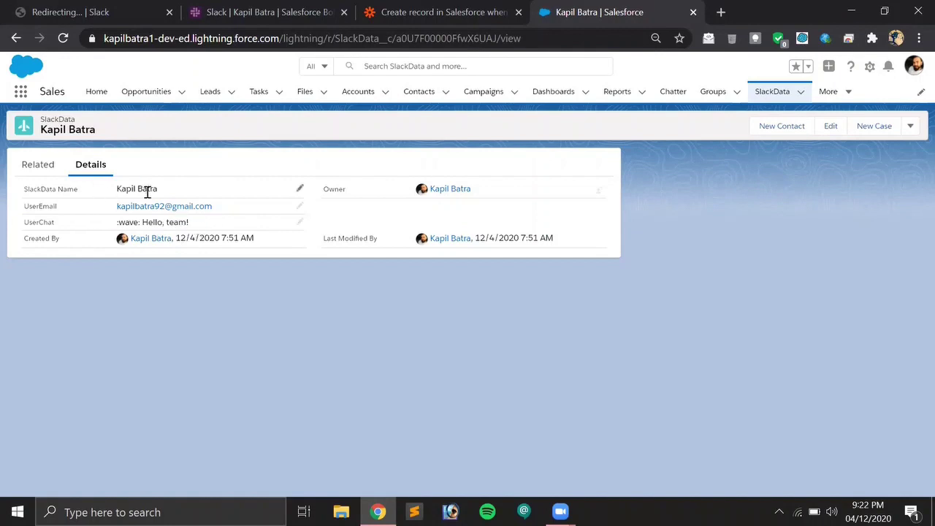
{"action": "left_click", "coordinate": [35, 165]}
- Switch back to Zapier, try to turn on the Zap and dismiss the Premium App offer
{"action": "left_click", "coordinate": [431, 12]}
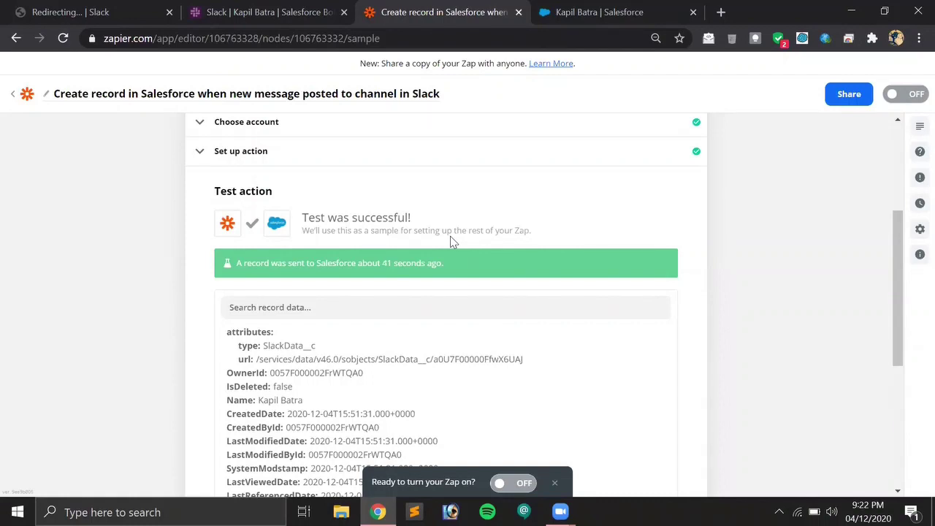
{"action": "scroll", "coordinate": [450, 236], "scroll_direction": "down", "scroll_amount": 3}
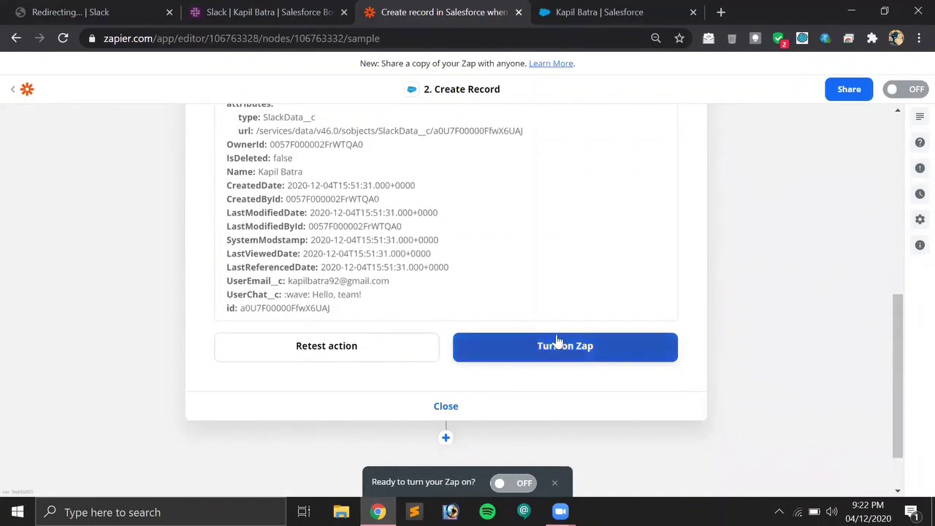
{"action": "left_click", "coordinate": [576, 349]}
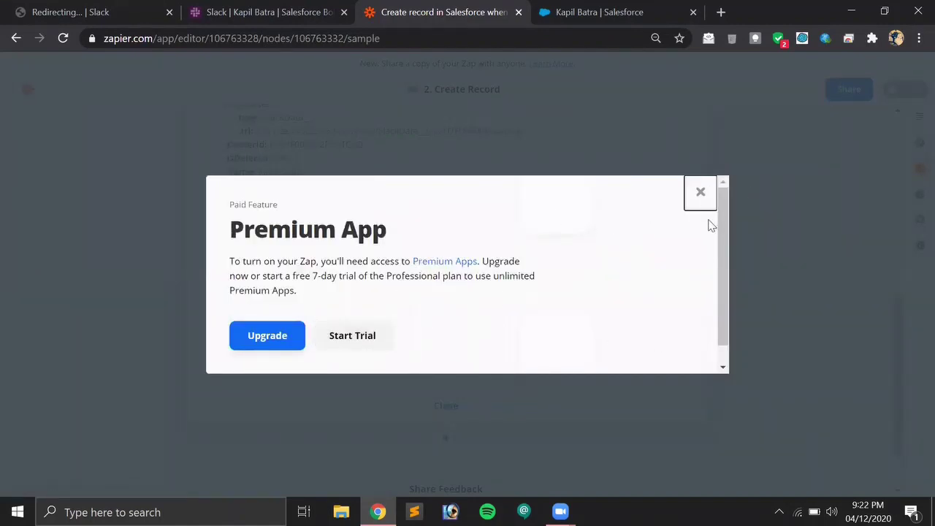
{"action": "left_click", "coordinate": [700, 193]}
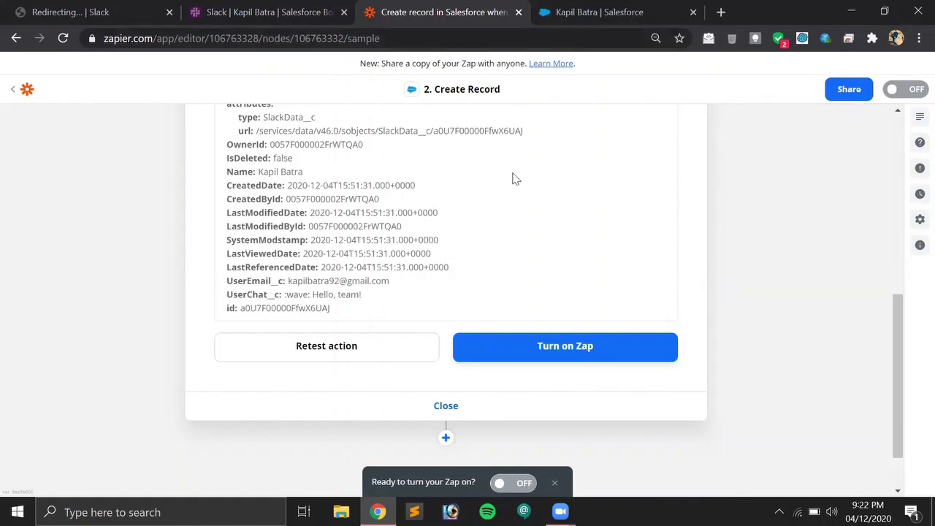
{"action": "scroll", "coordinate": [560, 192], "scroll_direction": "up", "scroll_amount": 5}
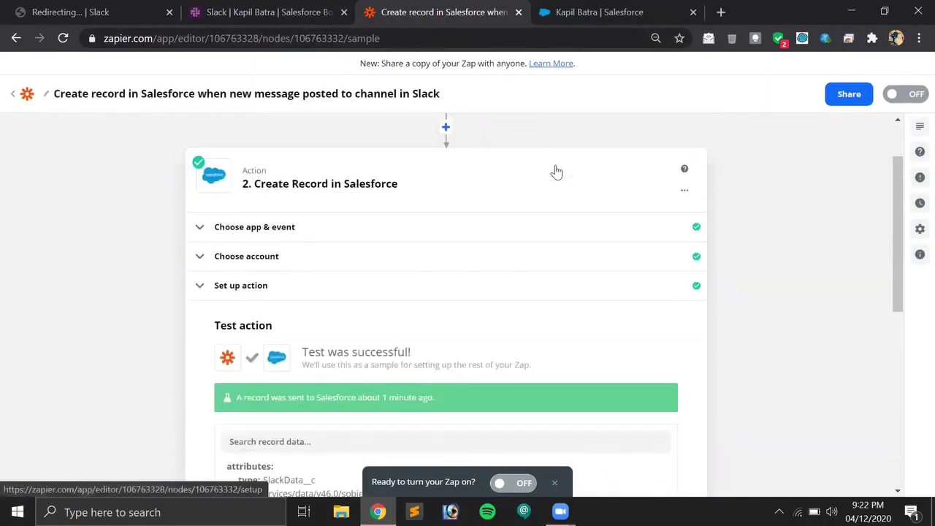
{"action": "scroll", "coordinate": [557, 172], "scroll_direction": "up", "scroll_amount": 1}
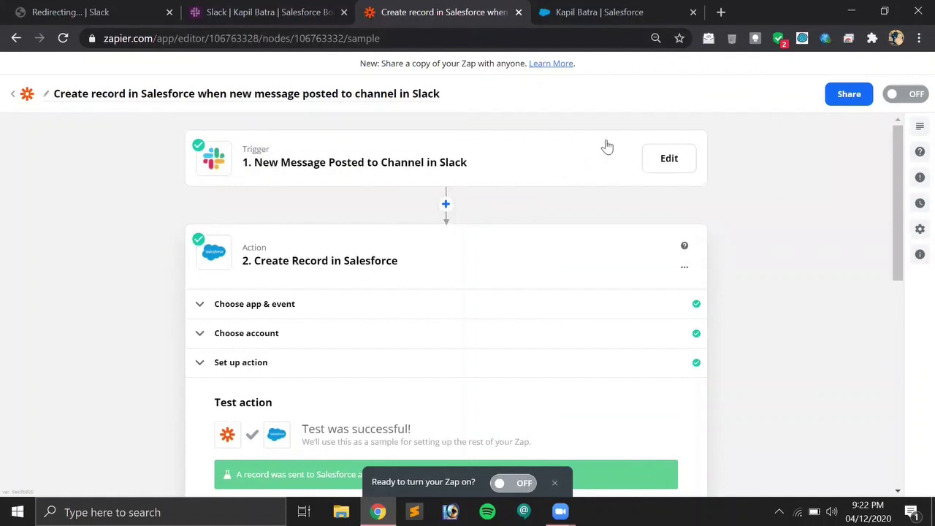
- Open salesforcebolt.com in a new browser tab, then return to the Zap in Zapier
{"action": "left_click", "coordinate": [721, 12]}
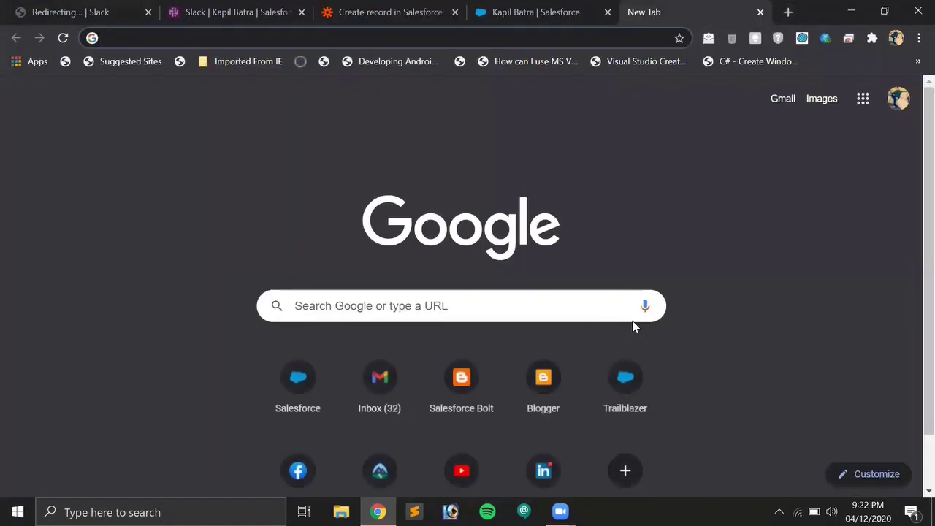
{"action": "type", "text": "salesfo"}
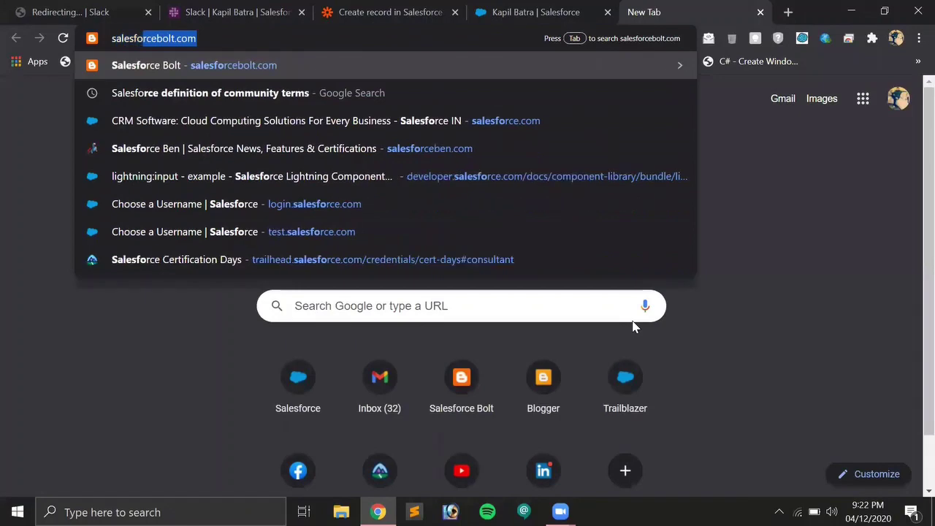
{"action": "key", "text": "Return"}
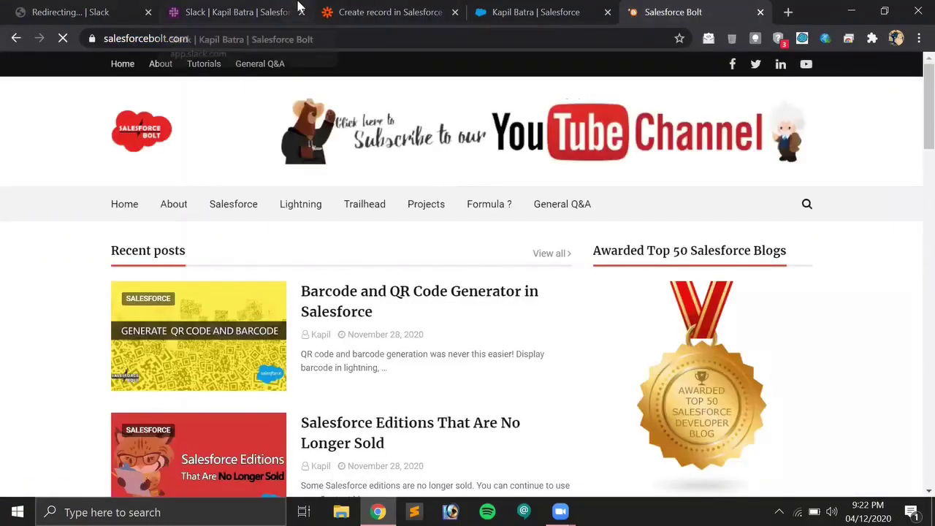
{"action": "left_click", "coordinate": [388, 9]}
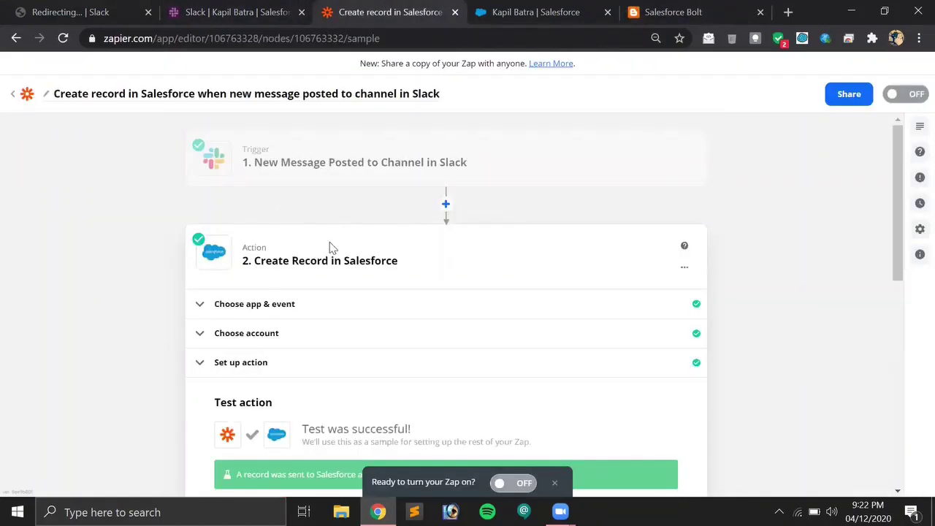